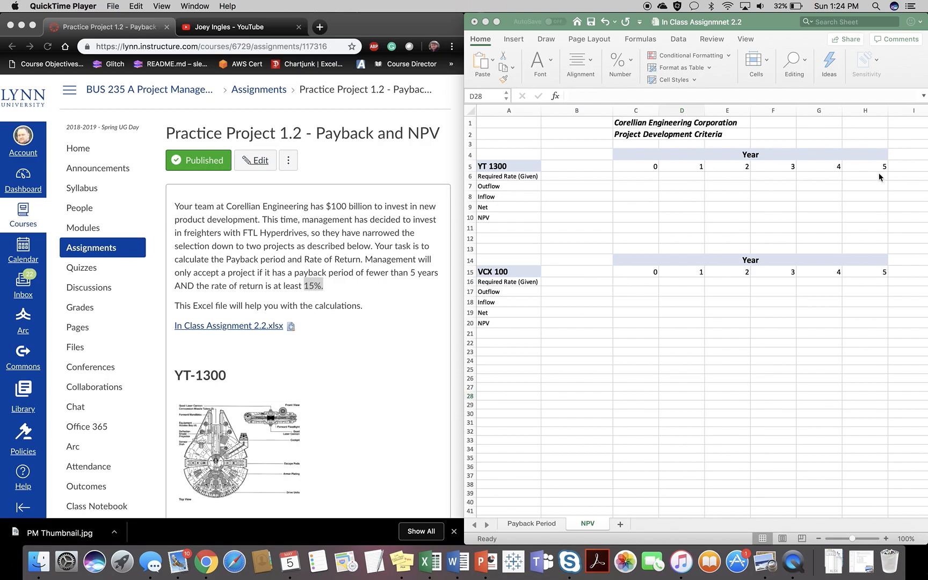
- Enter 15% as the required rate for both YT 1300 (B6) and VCX 100 (B16)
click(310, 292)
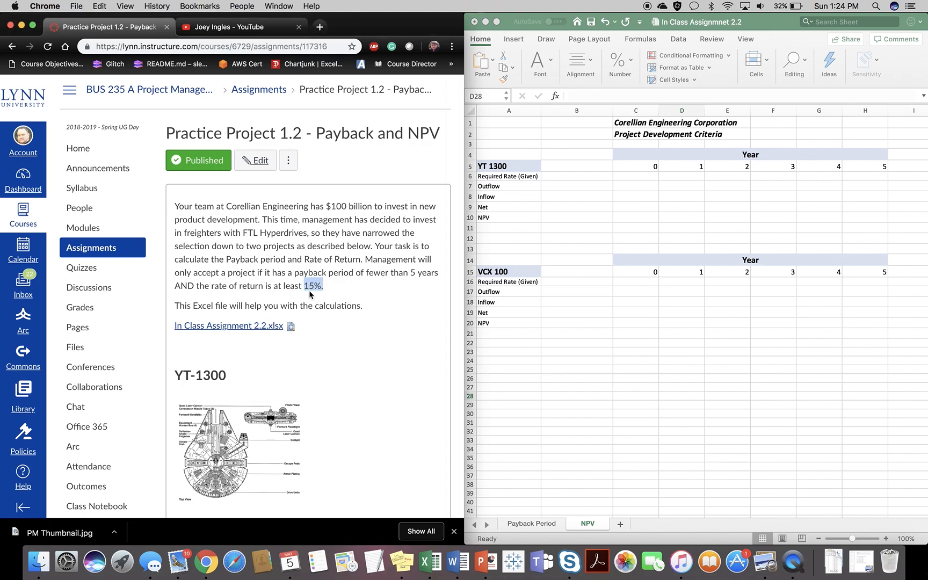
click(563, 174)
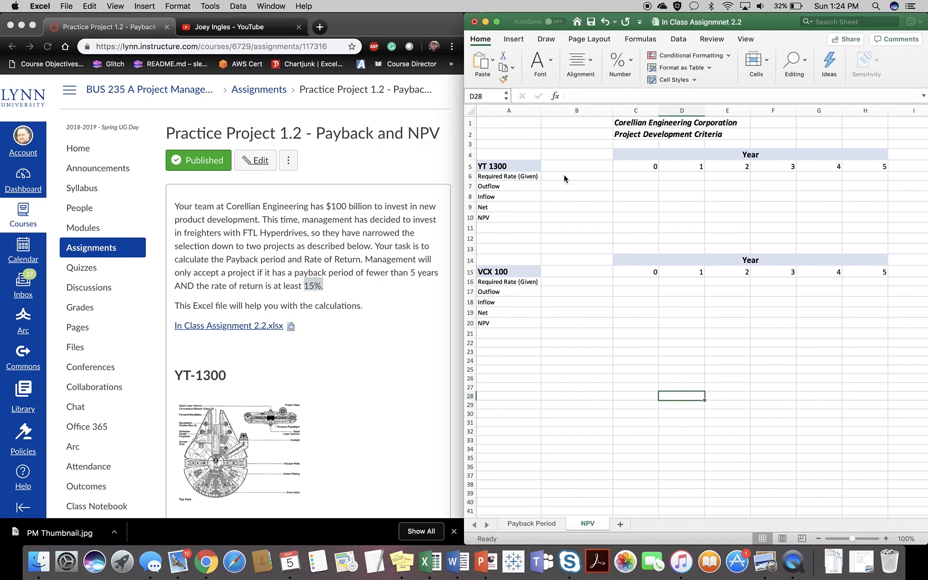
click(563, 175)
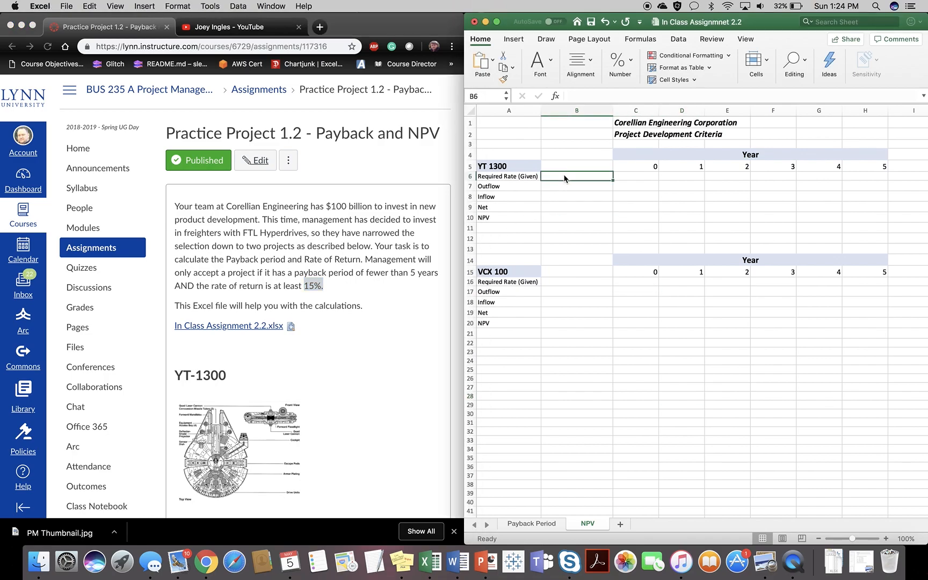
text(15%%)
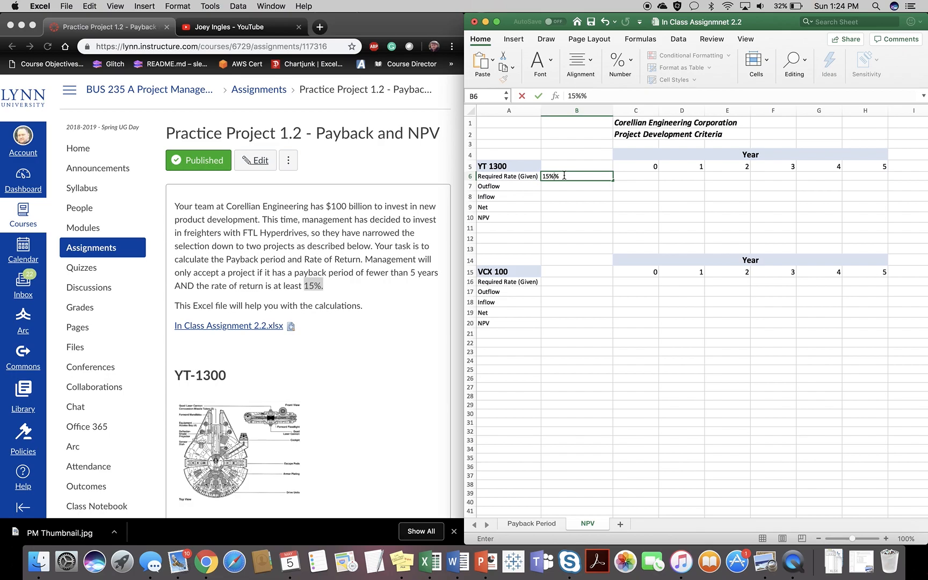
key(BackSpace)
click(559, 282)
text(15%)
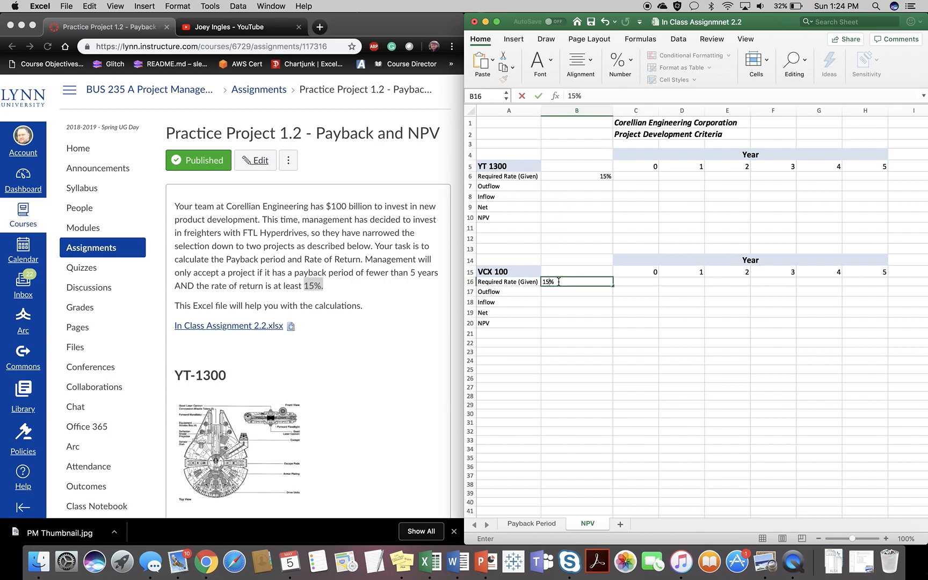
key(Return)
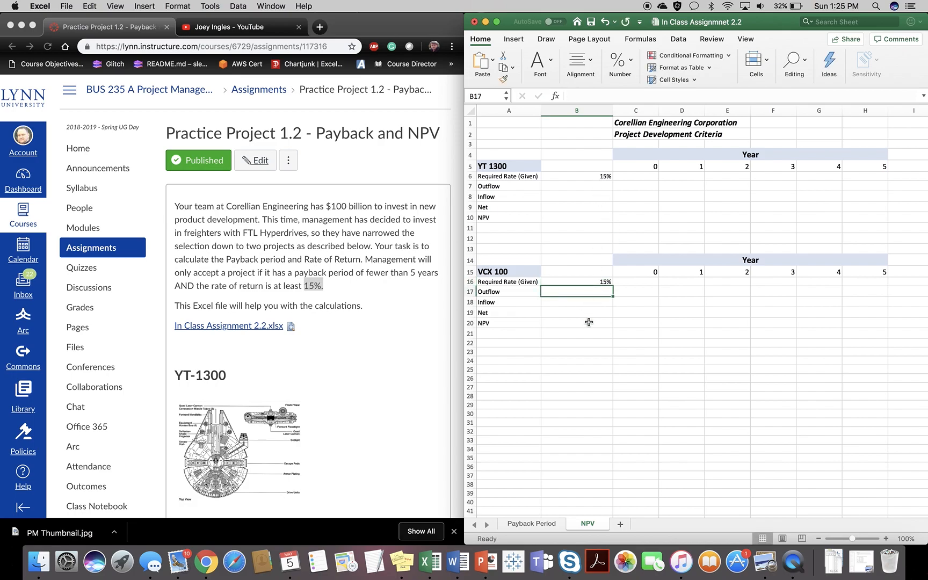
- Enter the YT 1300 year 0 cash flows from the assignment: an outflow of -700000000 and an inflow of 0
scroll(335, 365, down, 5)
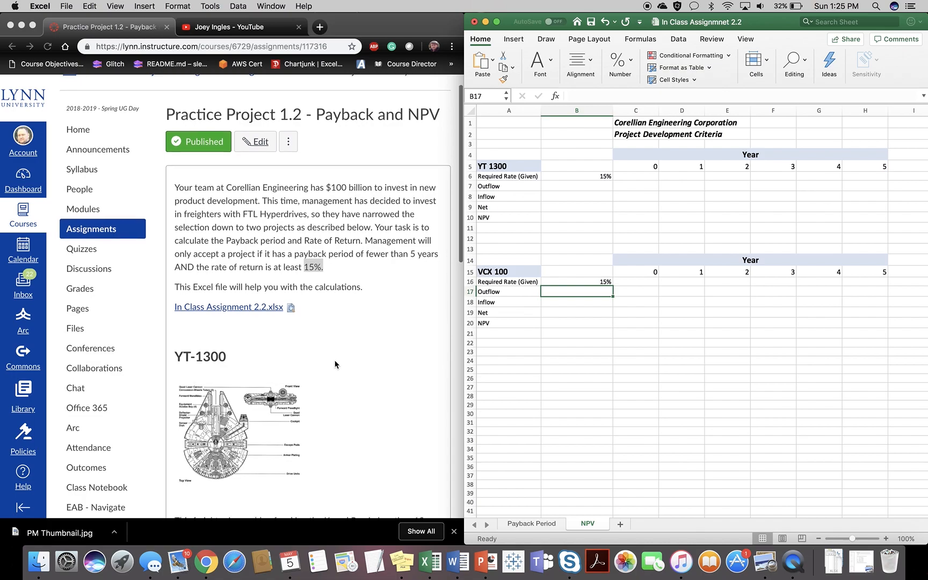
scroll(335, 364, down, 7)
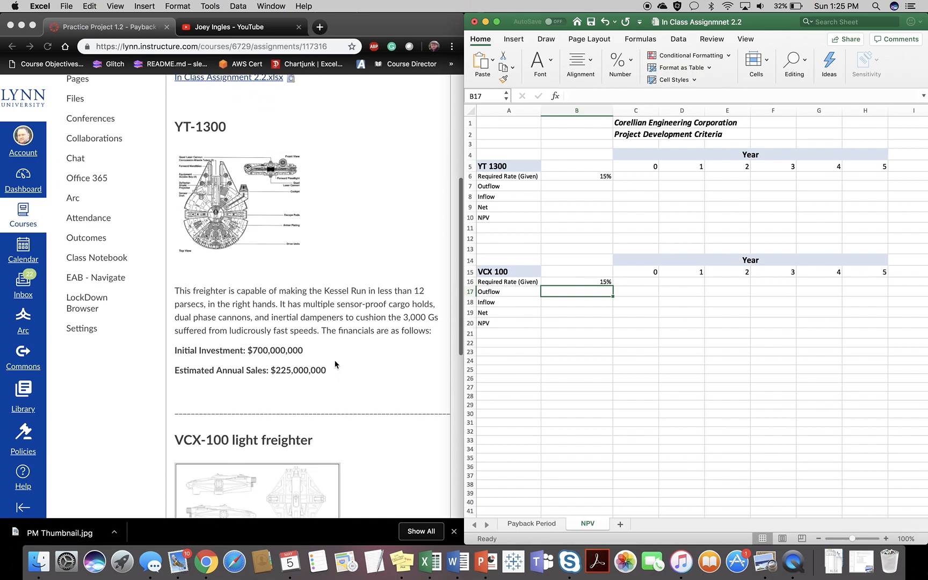
click(638, 187)
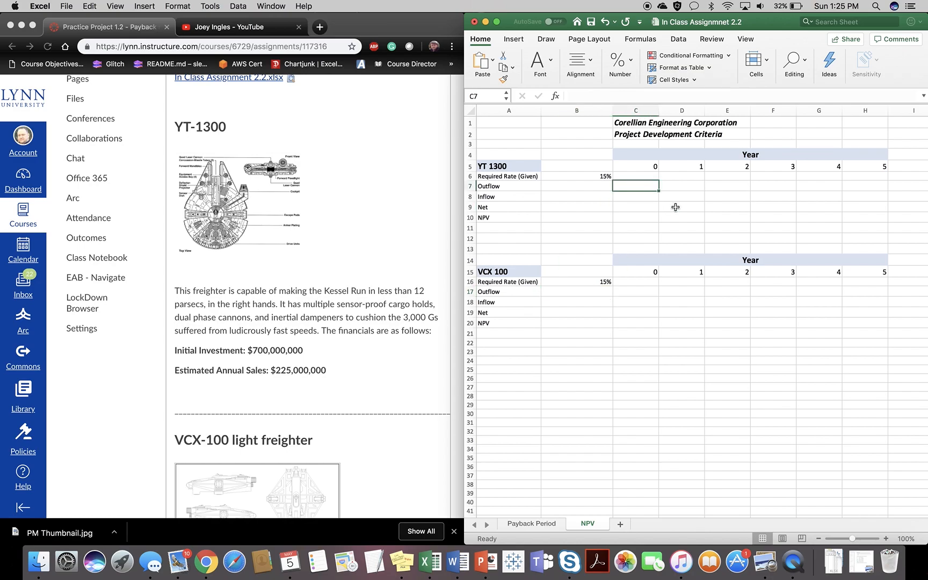
text(-7)
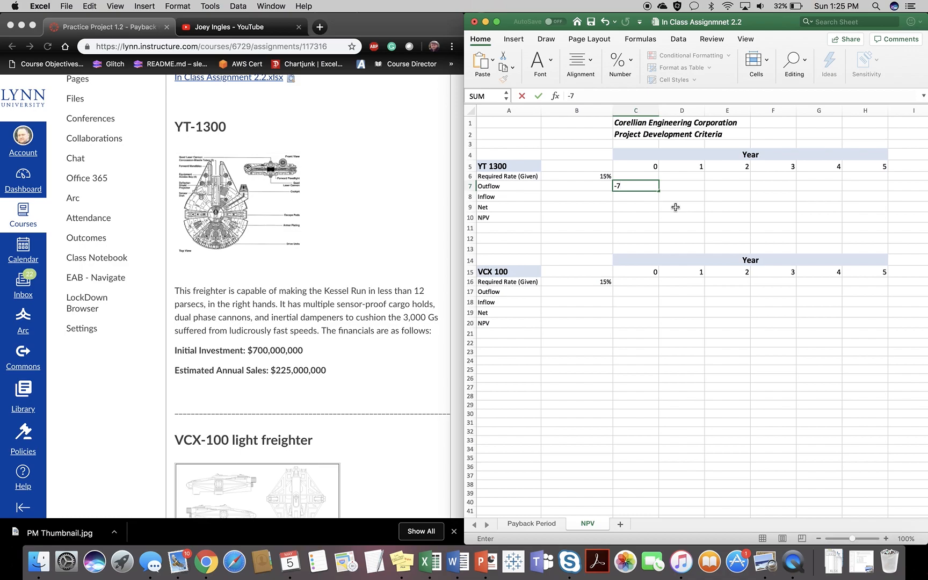
text(00000000)
key(Return)
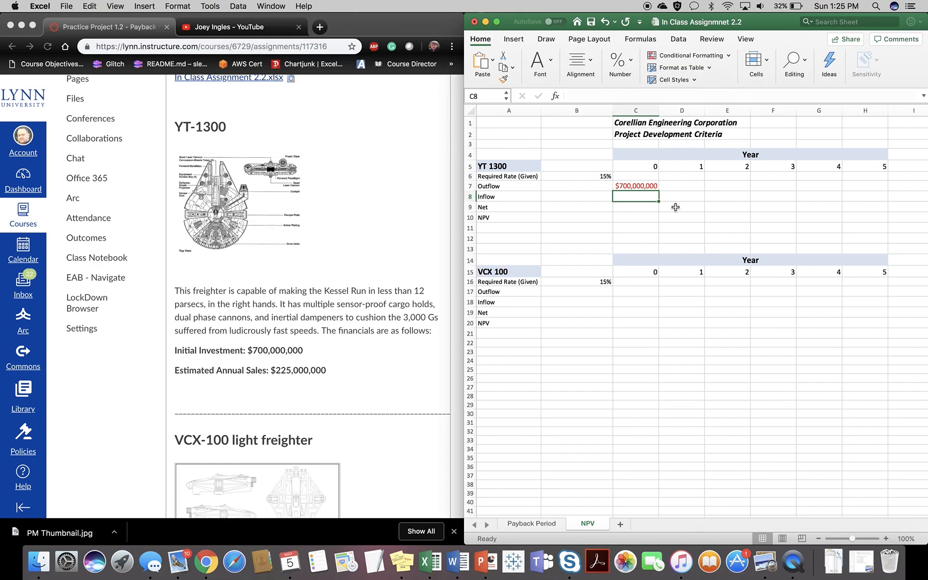
text(0)
key(Return)
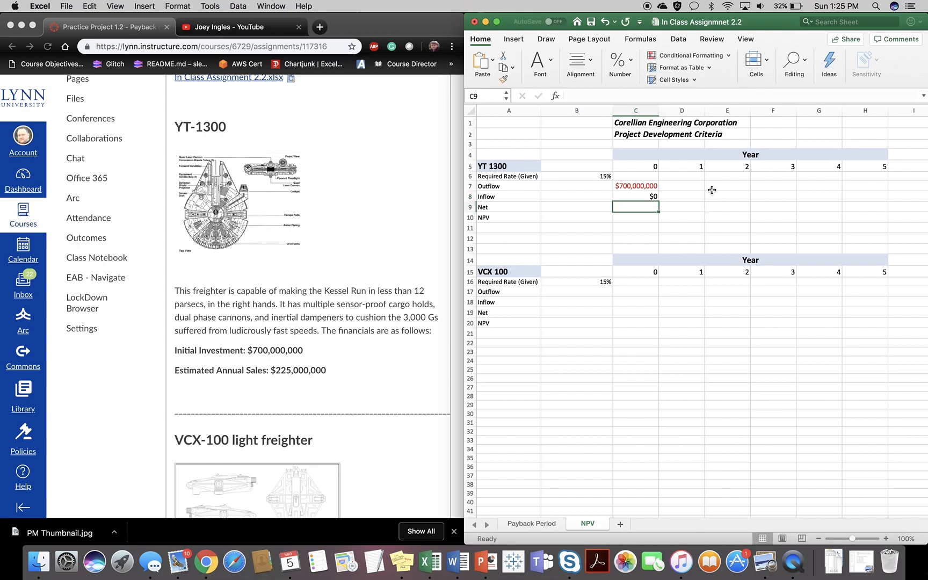
- Enter 0 as the YT 1300 outflow for each of years 1 to 5
click(687, 186)
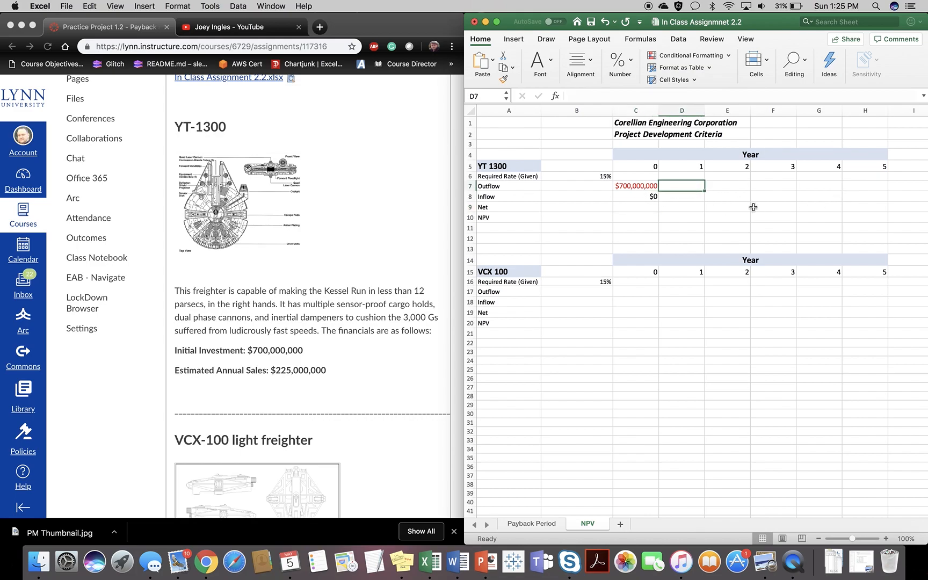
text(0)
key(Tab)
text(0)
key(Tab)
text(0)
key(Tab)
text(0)
key(Tab)
text(0)
key(Tab)
- Enter 225000000 as the YT 1300 year 1 inflow in D8 and fill it across through year 5
click(635, 196)
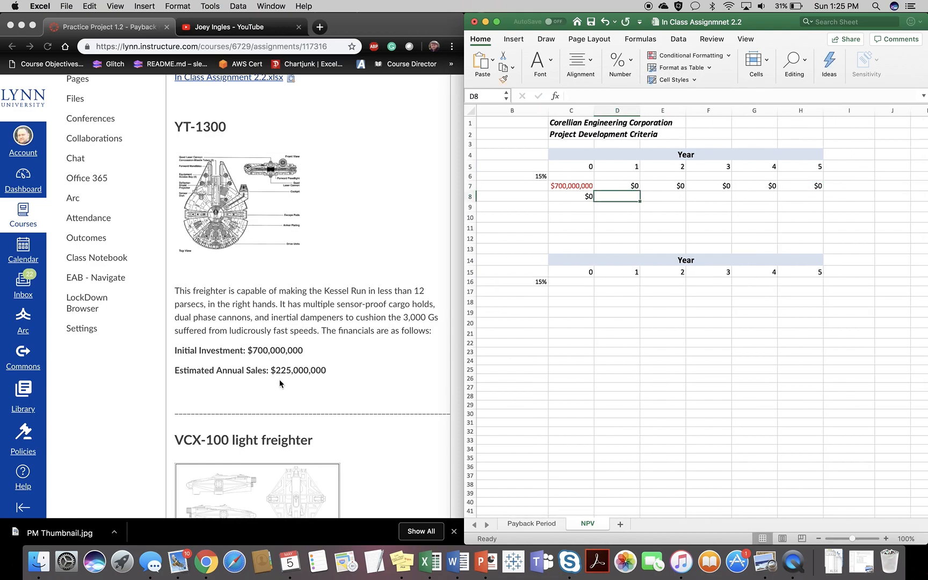
text(225000)
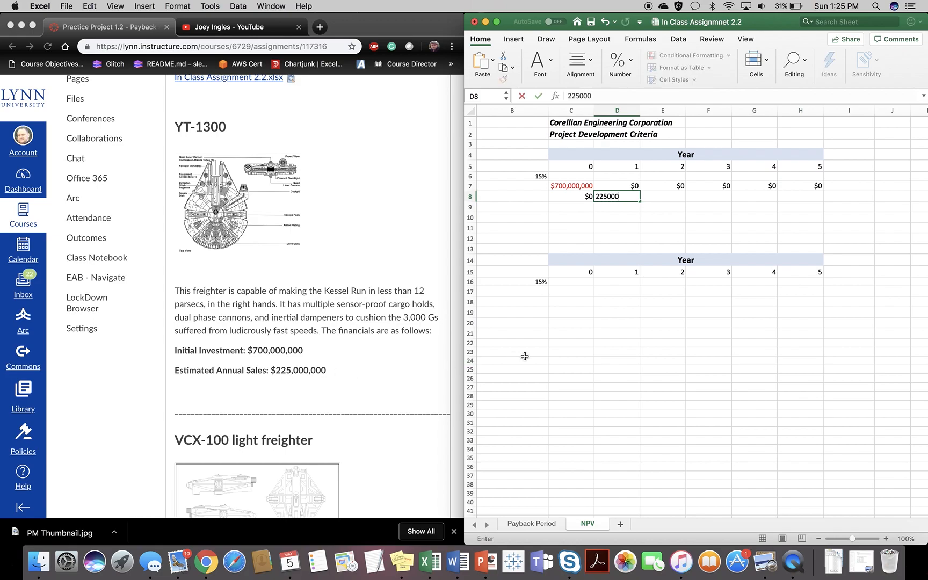
text(000)
key(Return)
click(630, 197)
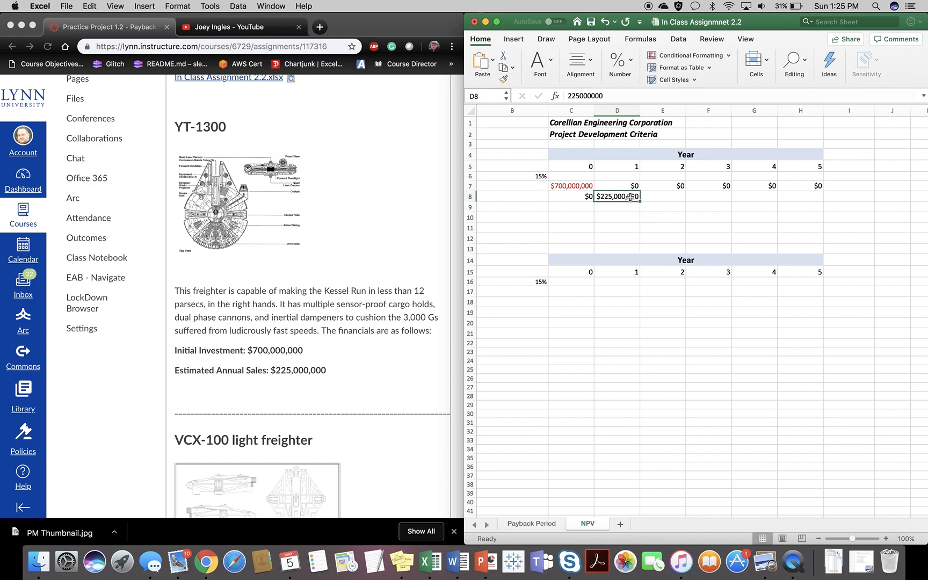
drag(640, 202, 807, 200)
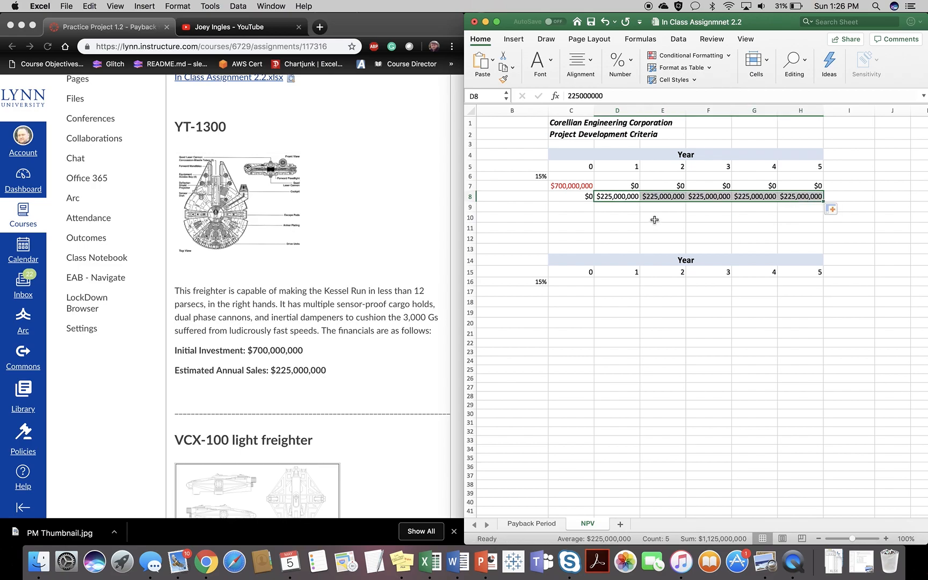
- Calculate the YT 1300 year 0 net in C9 with =C7+C8 and fill the formula across through year 5
scroll(653, 221, left, 2)
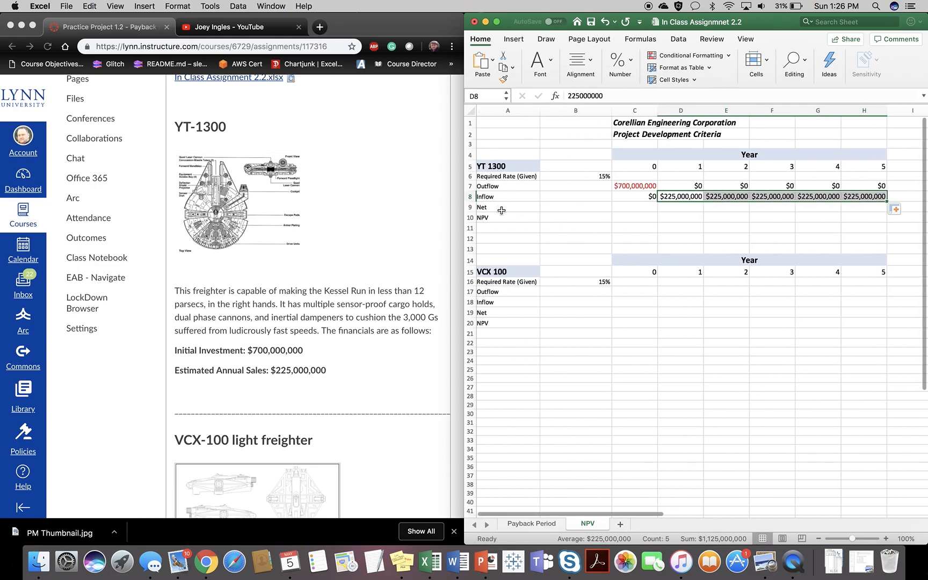
click(641, 207)
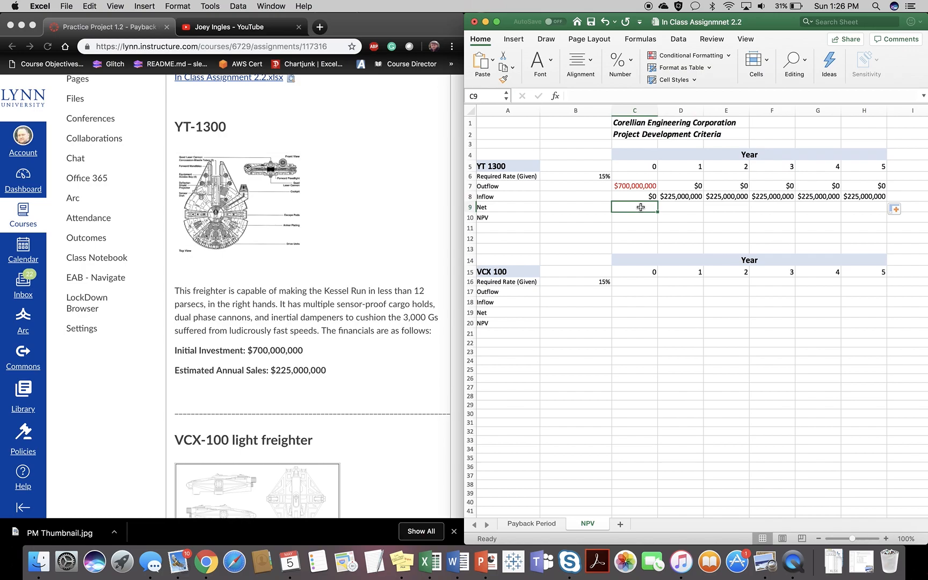
text(=)
click(647, 183)
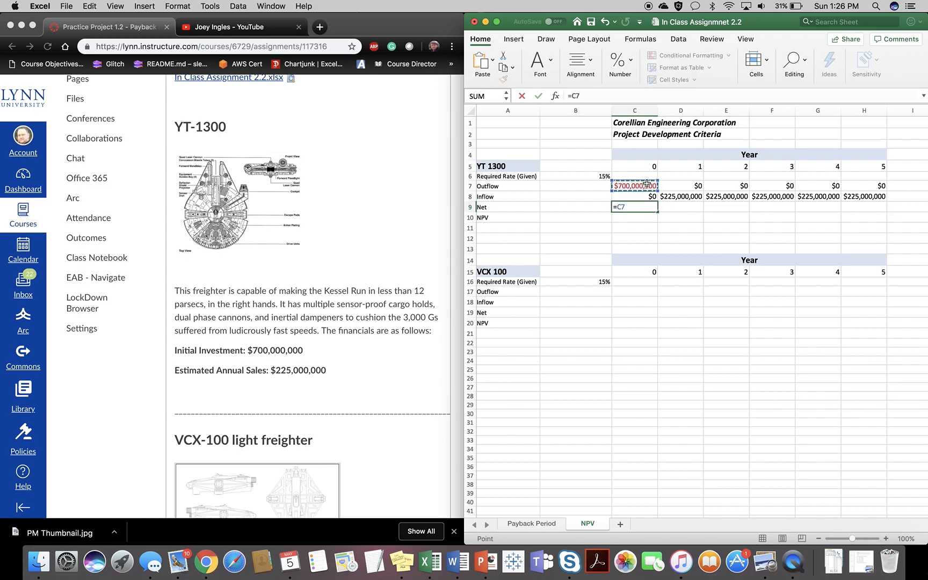
text(+)
click(645, 197)
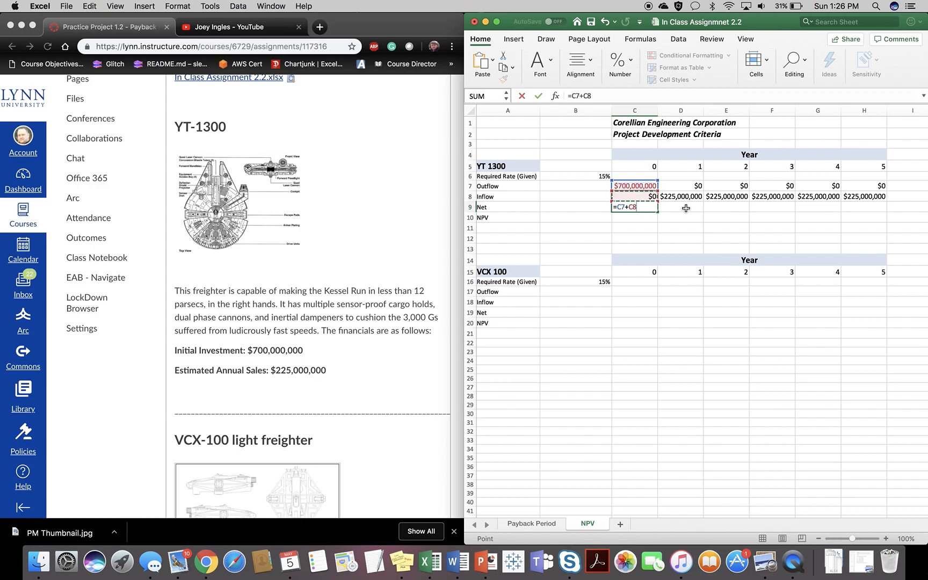
key(Return)
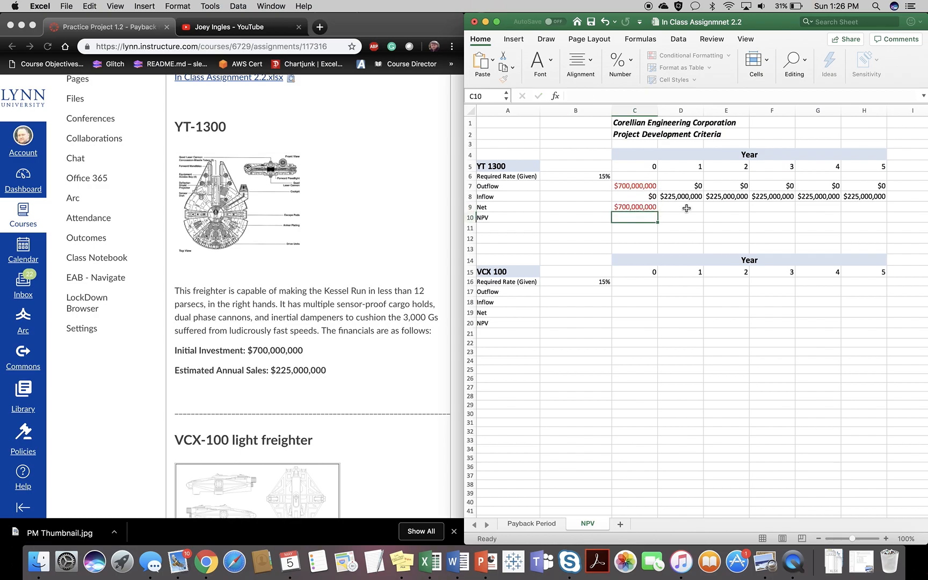
click(641, 207)
drag(657, 213, 871, 216)
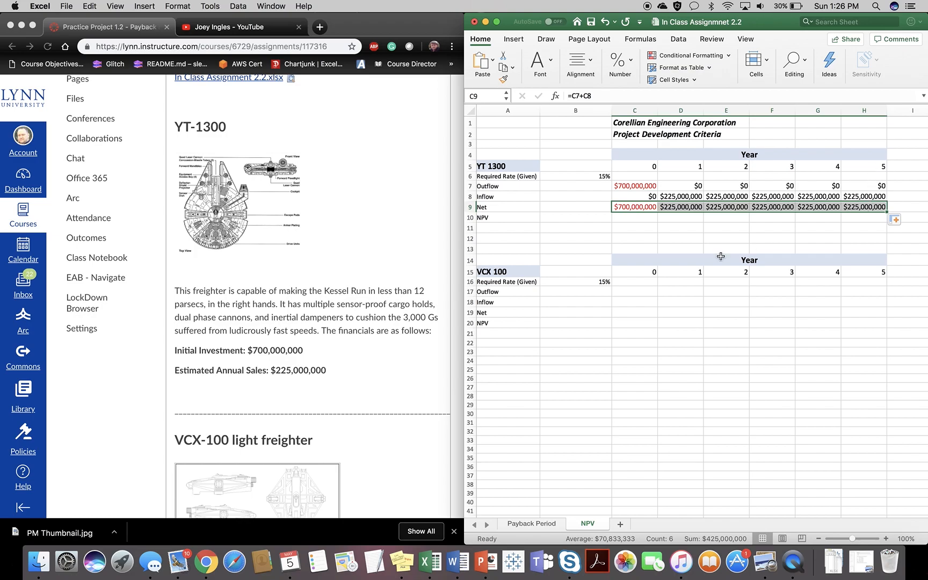
- Calculate the YT 1300 net present value in B10 with =NPV(B6,C9:H9)
click(582, 217)
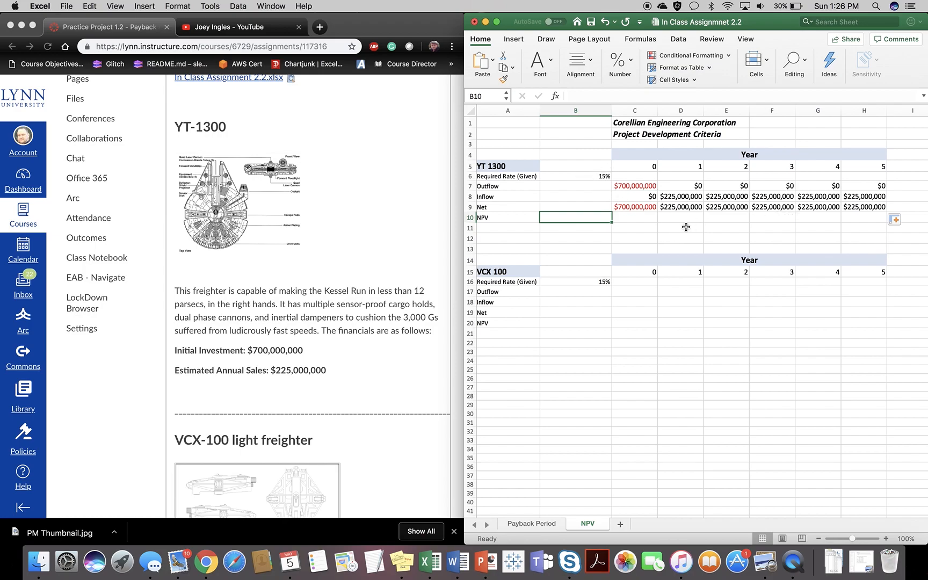
text(=npv()
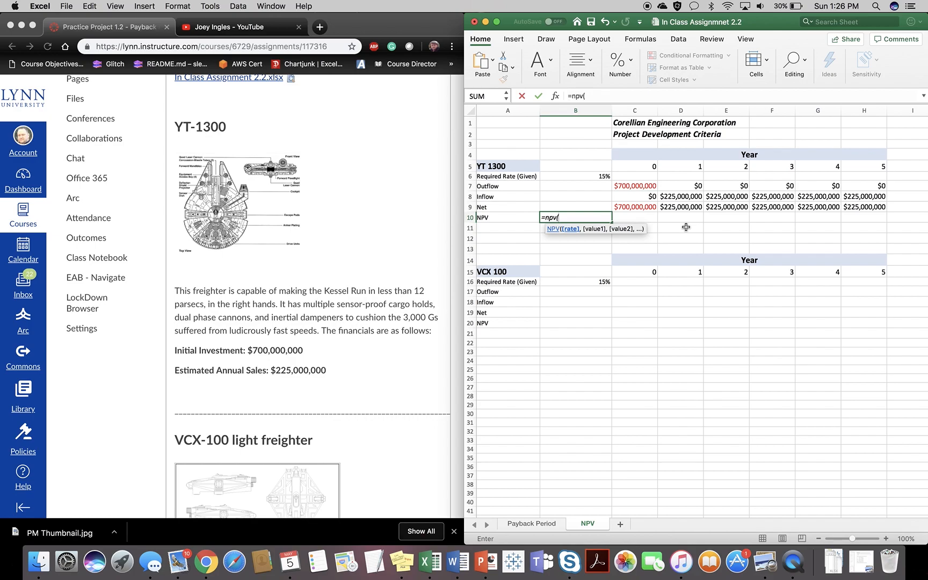
click(597, 176)
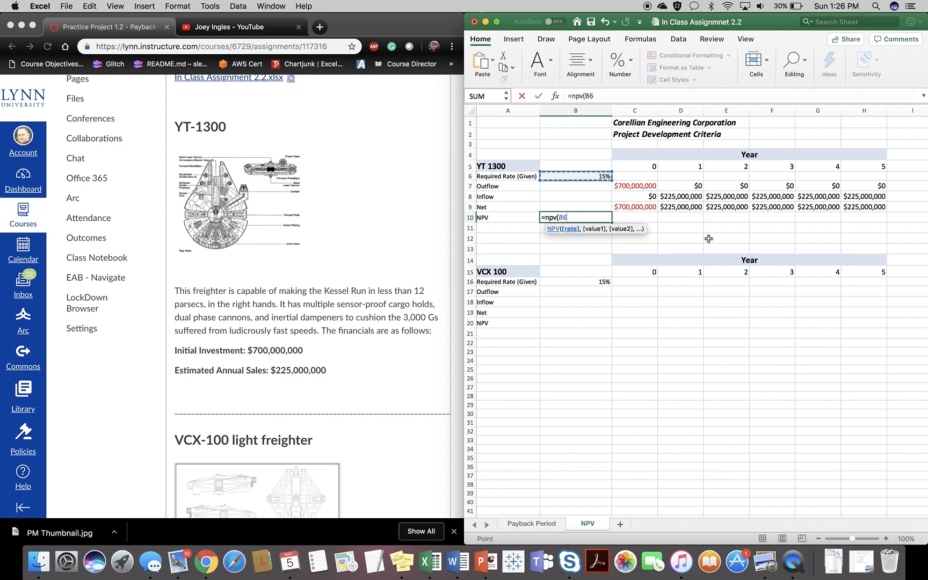
text(,)
drag(642, 214, 854, 210)
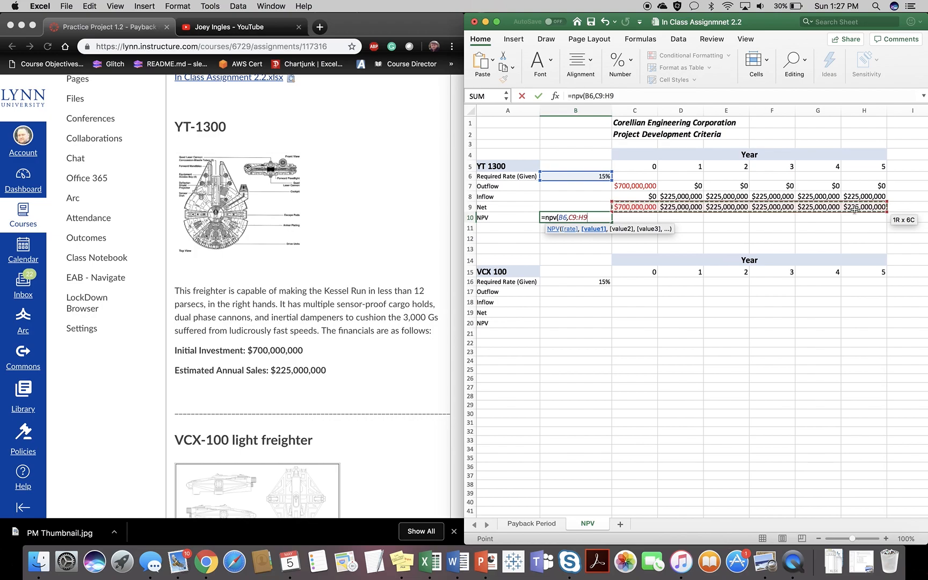
text())
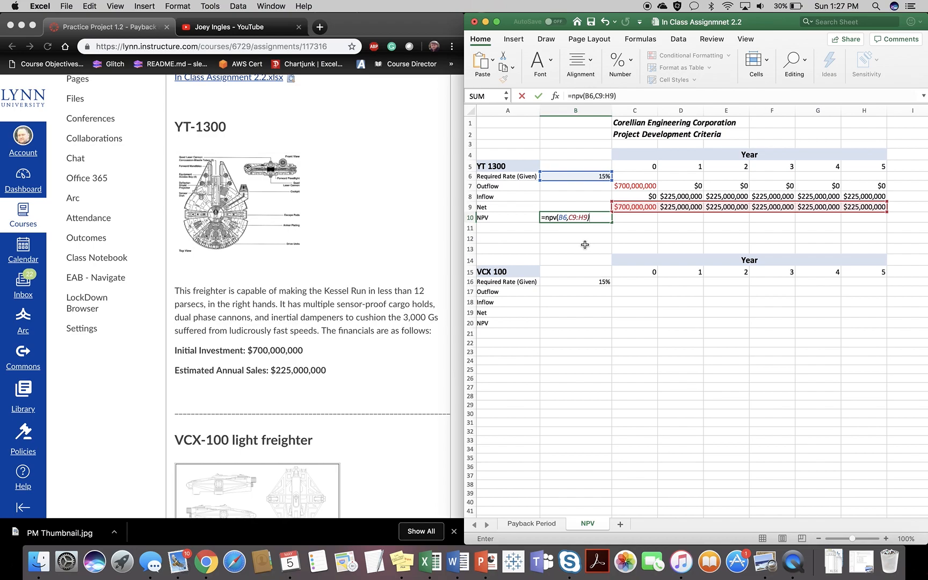
key(Return)
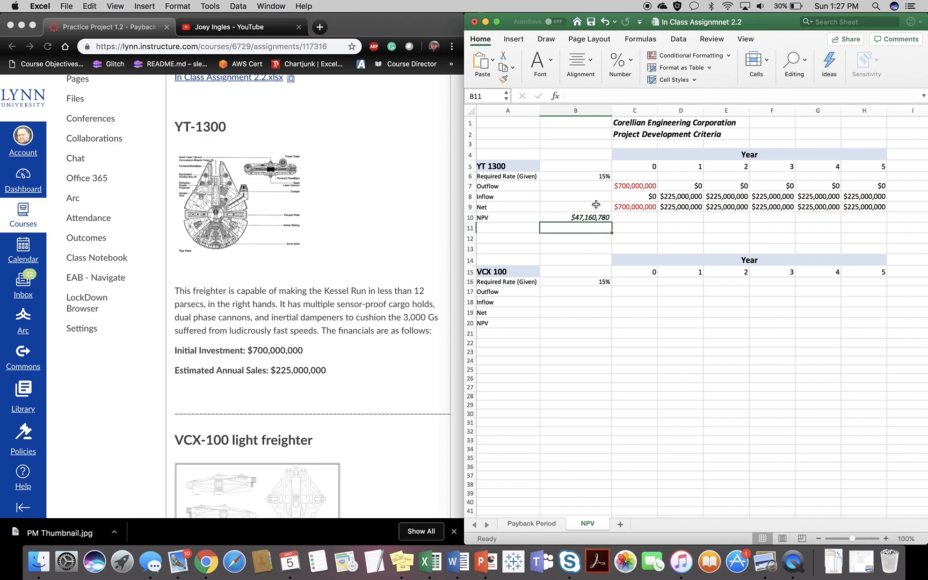
click(568, 218)
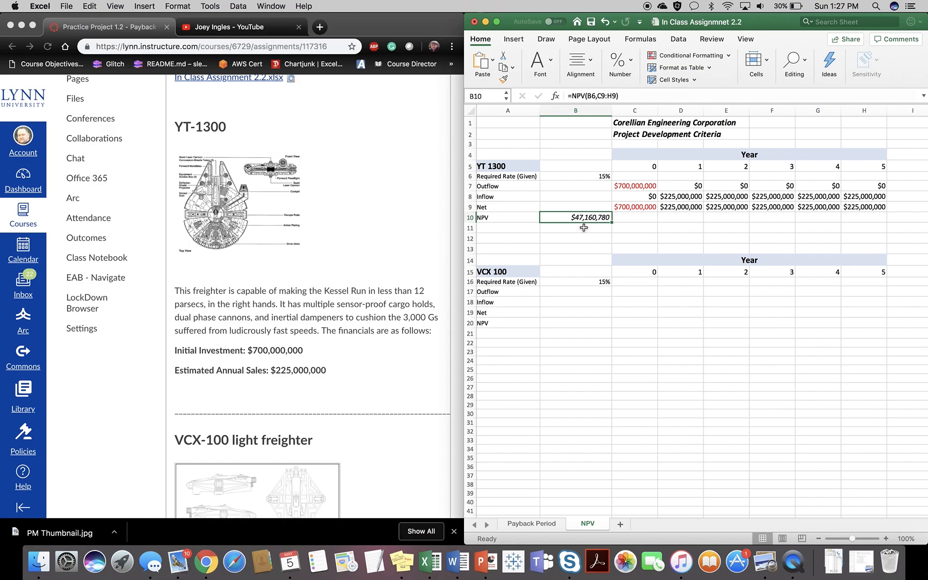
- Sum the YT 1300 net cash flows C9:H9 in cell I9, beside the year 5 net
click(895, 206)
text(=sum()
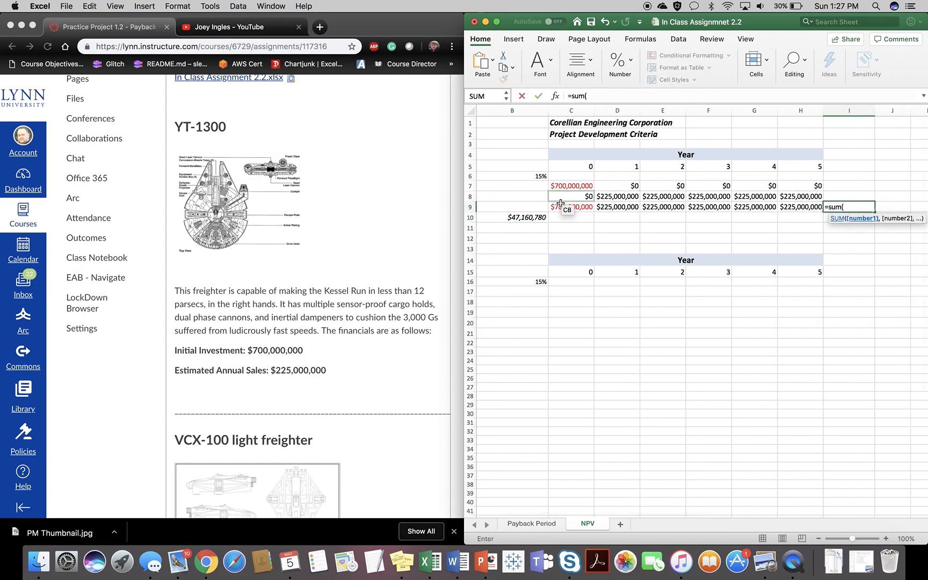
drag(561, 207, 794, 206)
key(Return)
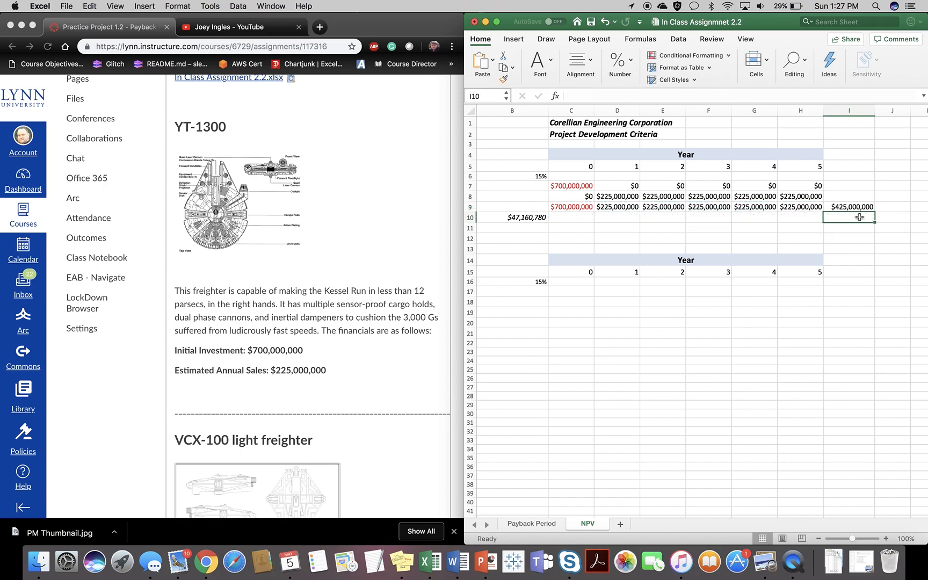
- Enter the VCX 100 year 0 figures: -400000000 as the outflow in C17 and 0 as the inflow in C18
scroll(859, 217, left, 3)
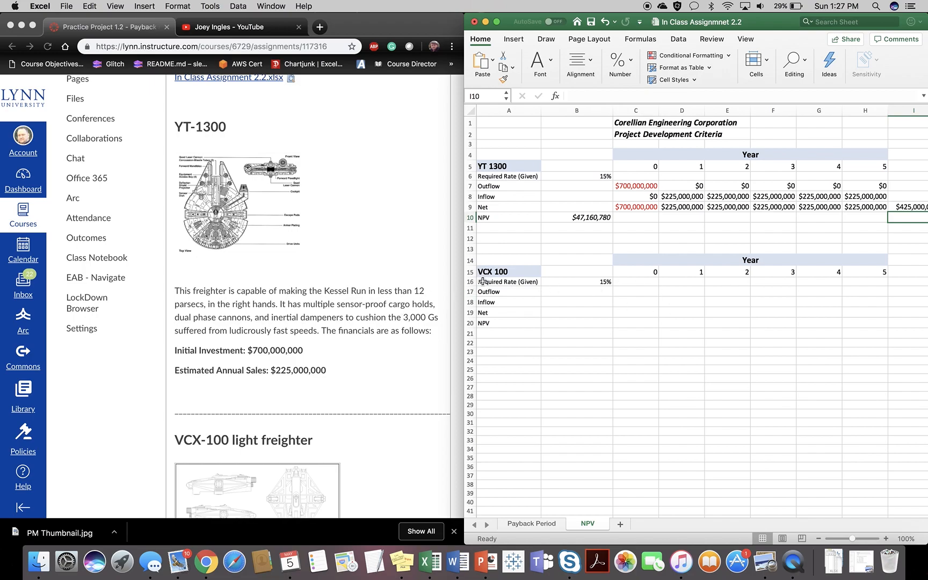
scroll(393, 293, down, 10)
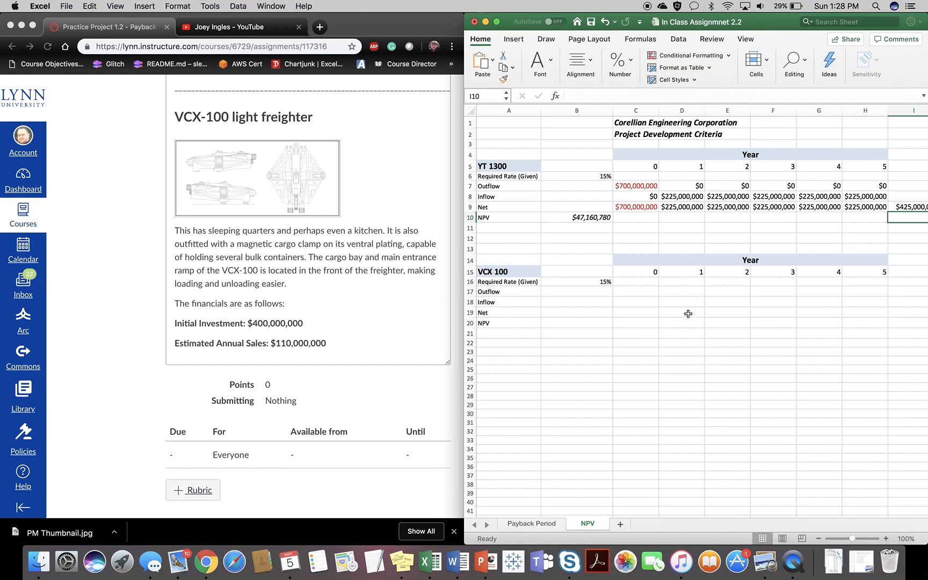
click(632, 291)
text(-)
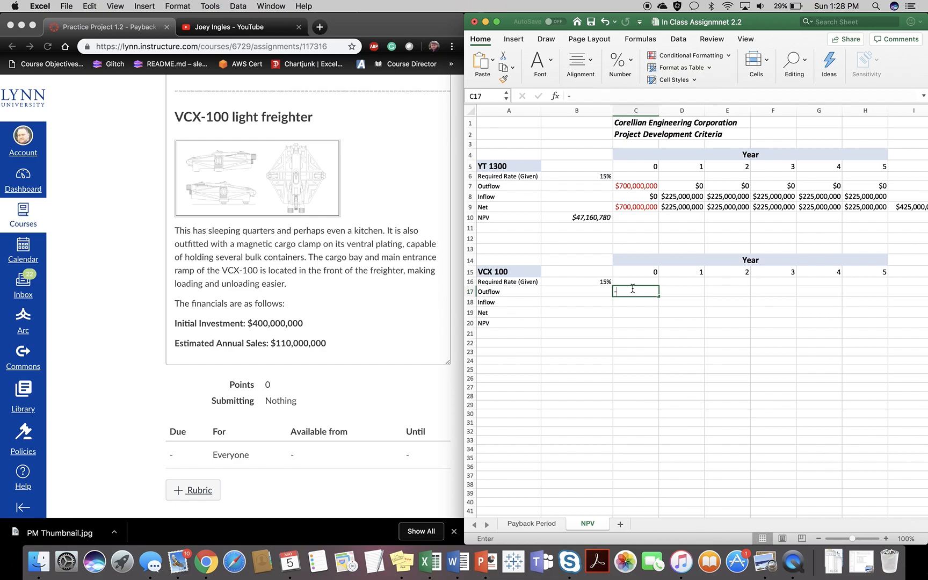
text(400000)
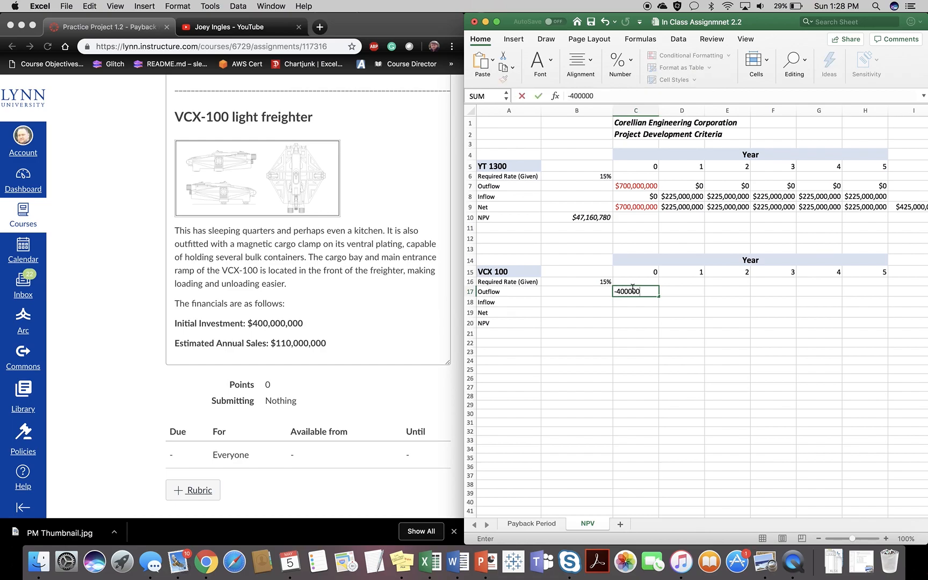
text(000)
key(Return)
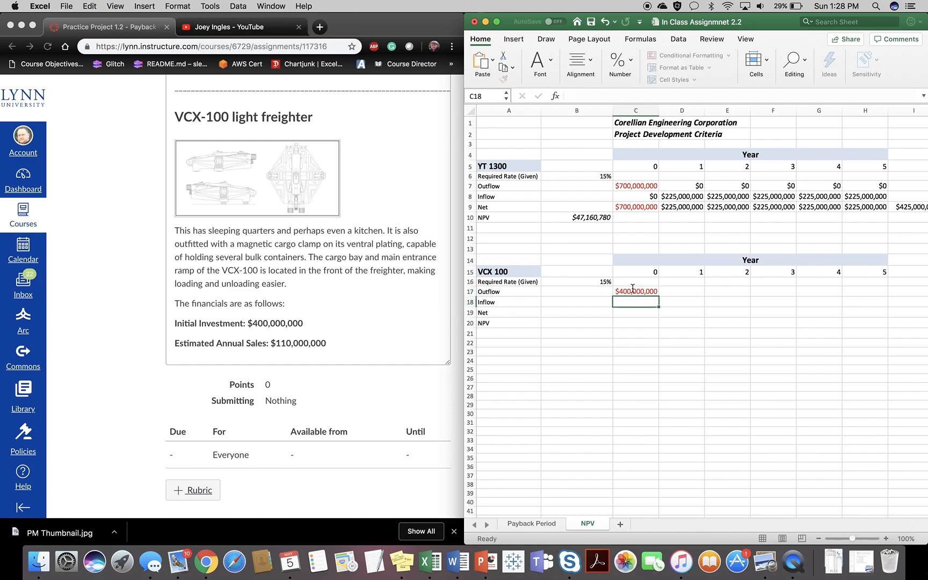
text(0)
- Enter the VCX 100 year 1 outflow 0 in D17 and inflow 110000000 in D18, and fill both across through year 5
click(689, 292)
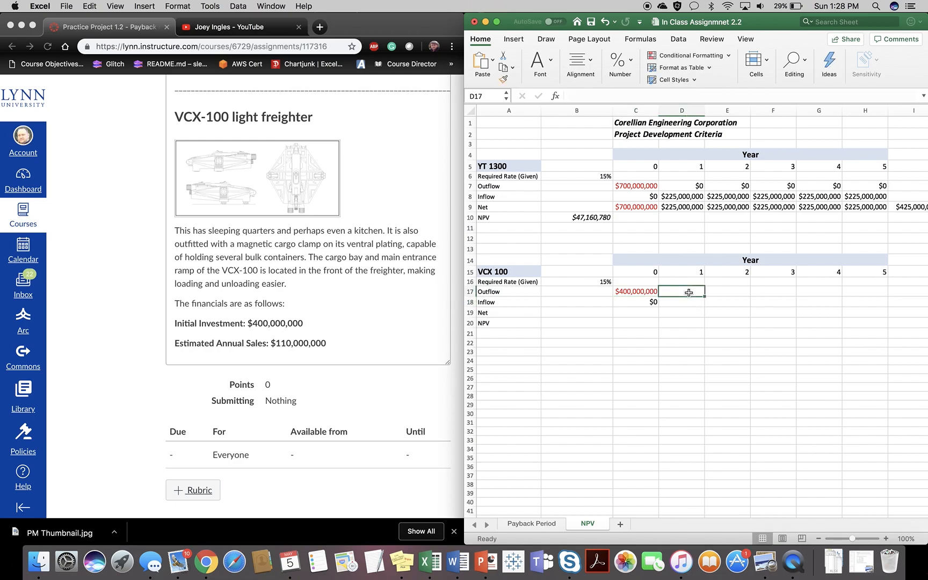
text(0)
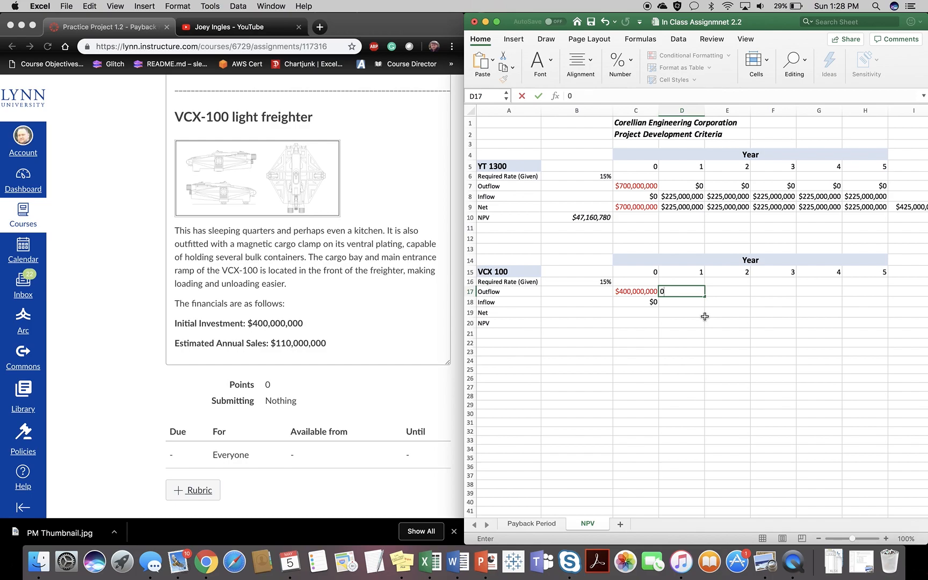
key(Return)
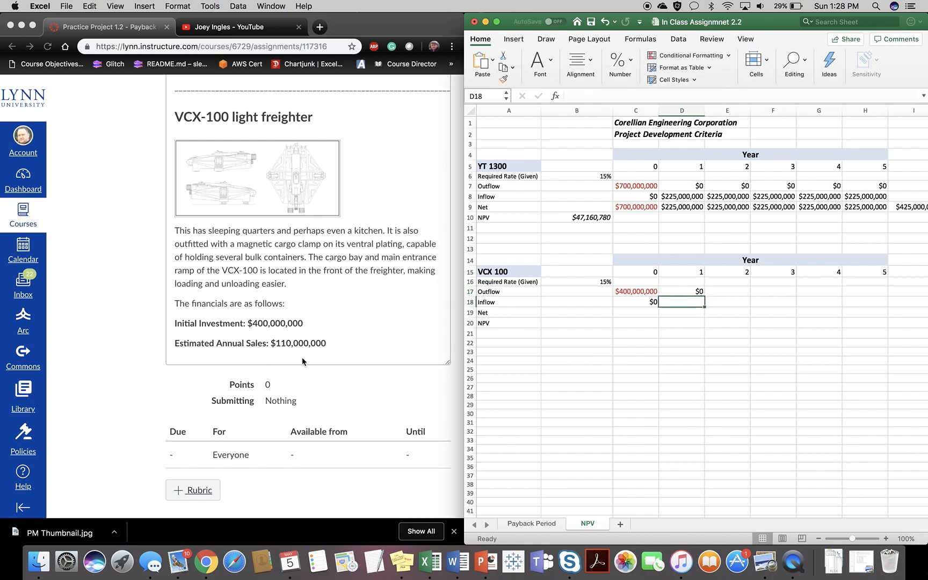
text(110000000)
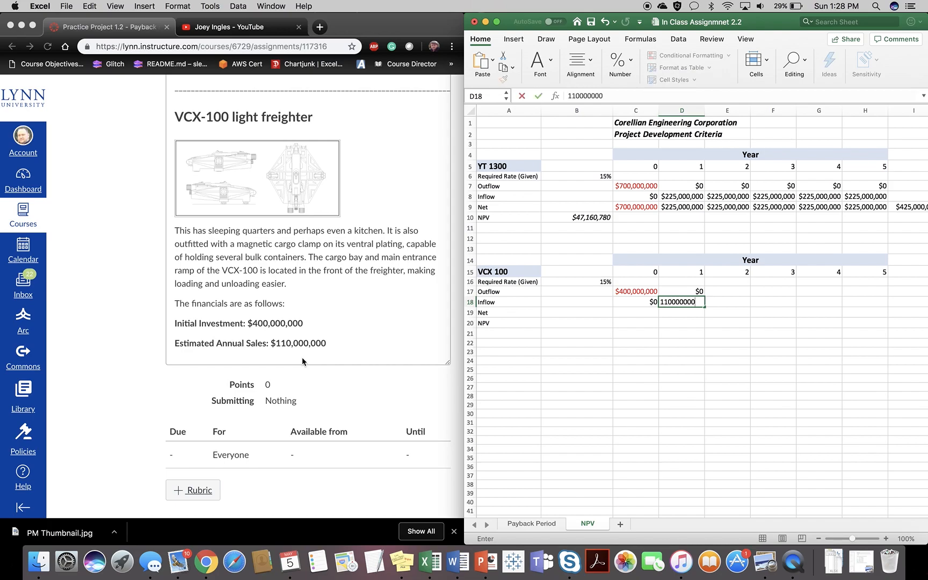
key(Return)
drag(696, 292, 875, 306)
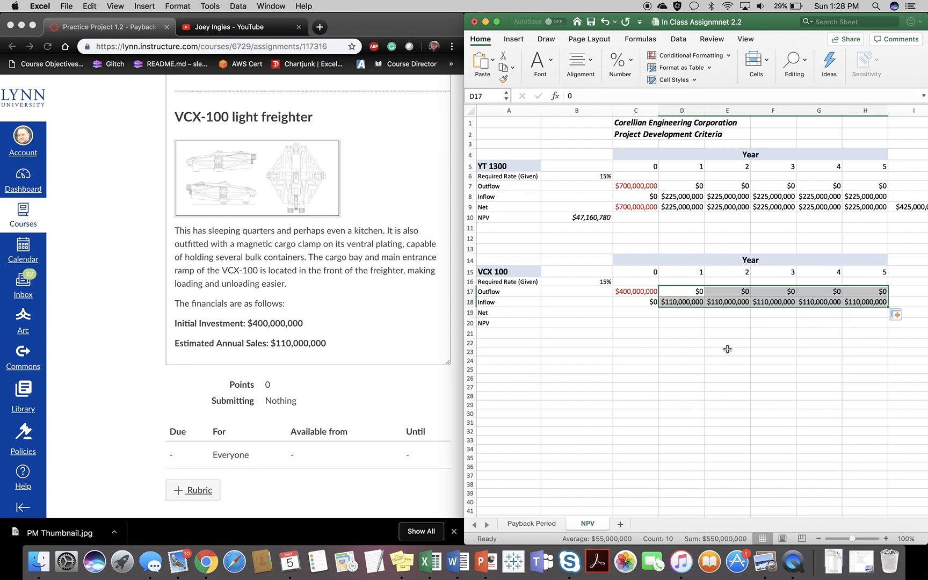
- Calculate the VCX 100 year 0 net in C19 with =C17+C18 and fill the formula across through year 5
click(636, 313)
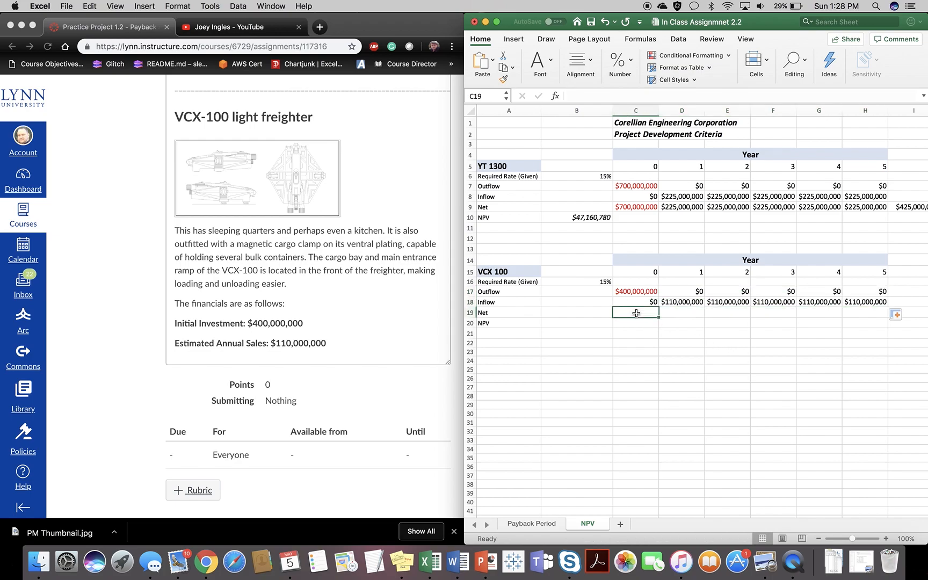
text(=)
click(645, 291)
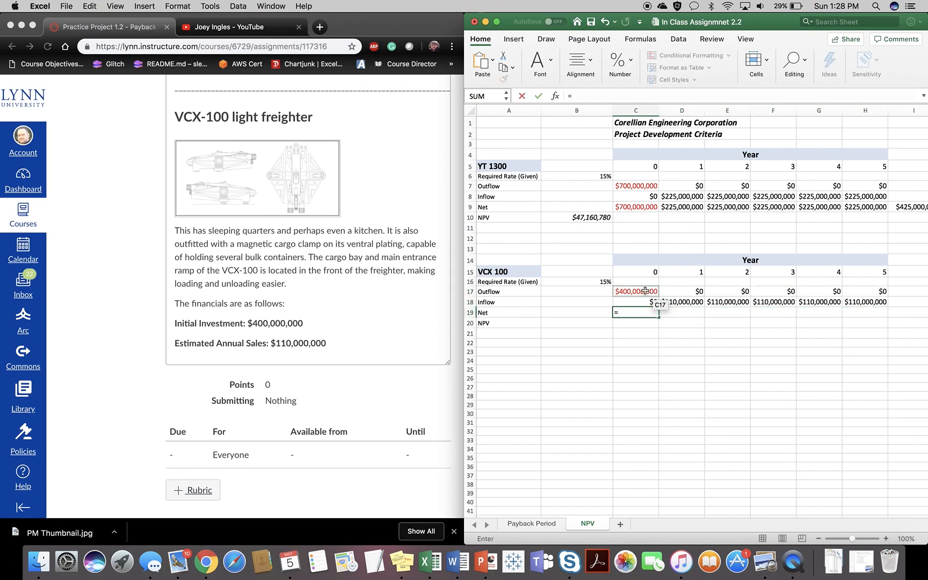
text(+)
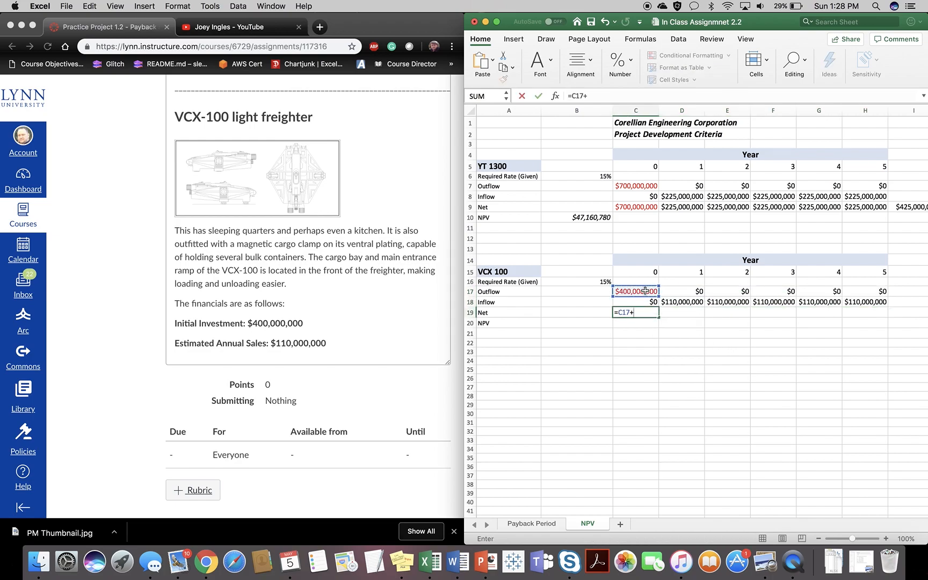
click(654, 301)
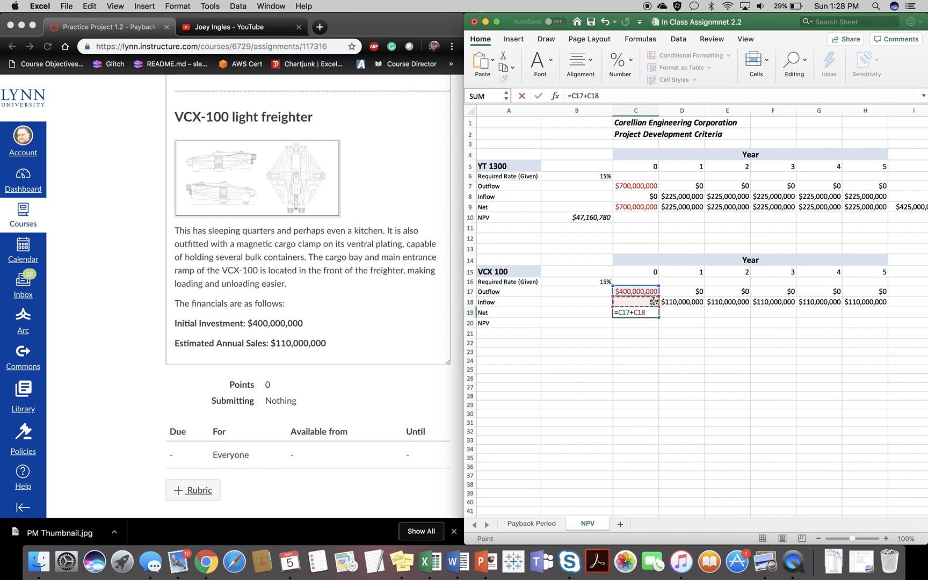
key(Return)
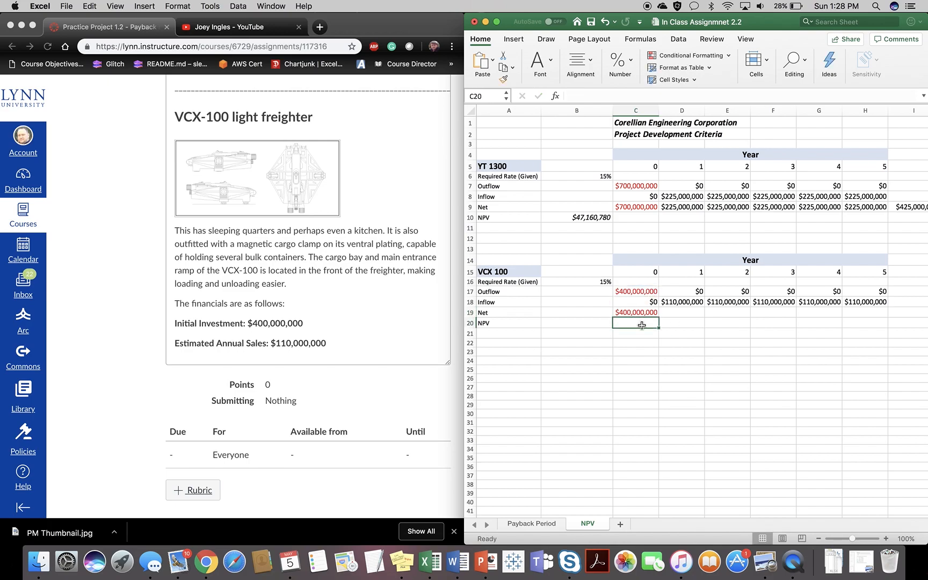
click(644, 314)
drag(658, 317, 874, 320)
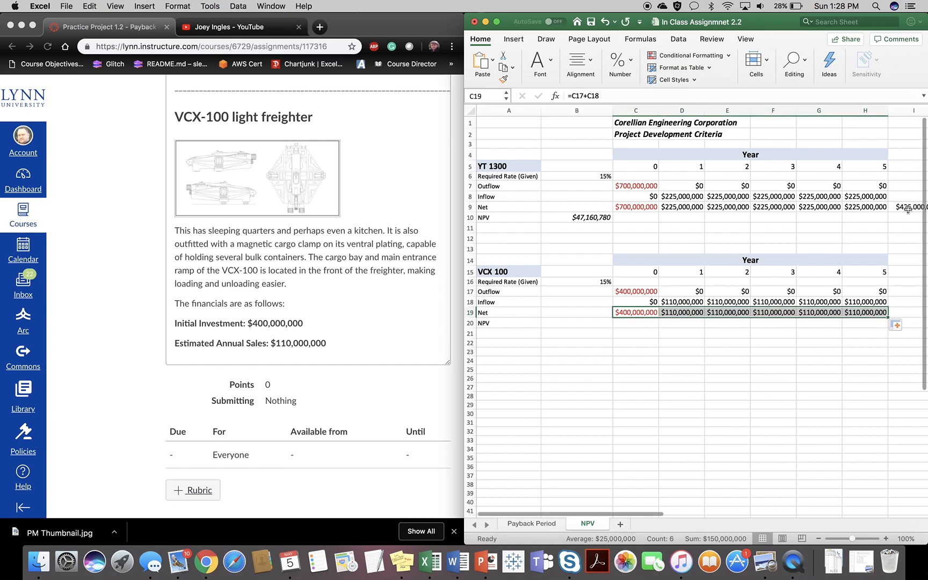
- Copy the YT 1300 net sum formula from I9 to I19 to total the VCX 100 net cash flows
click(907, 209)
key(super+c)
scroll(895, 260, right, 4)
click(682, 312)
key(super+v)
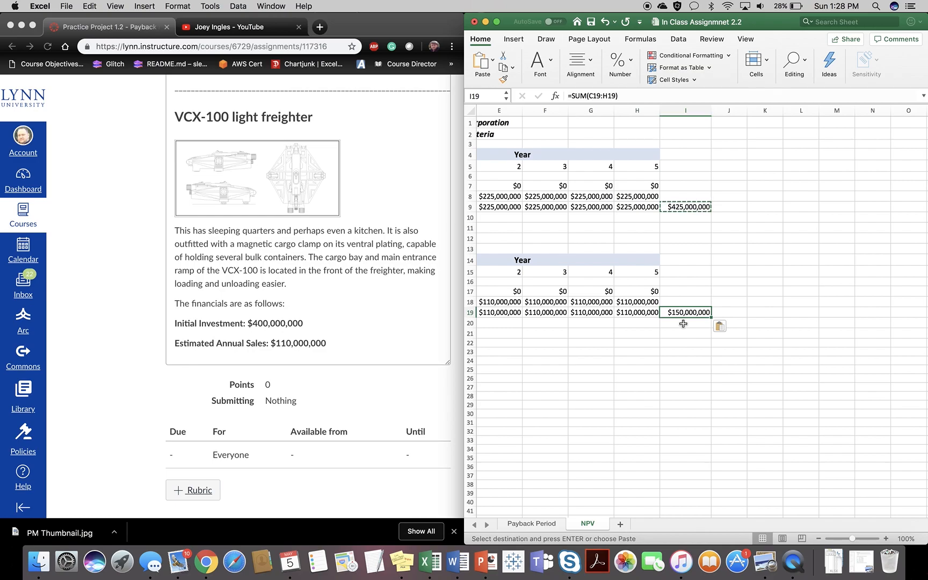
- Calculate the VCX 100 net present value in B20 with =NPV(B16,C19:H19)
scroll(684, 328, left, 1)
scroll(685, 328, left, 5)
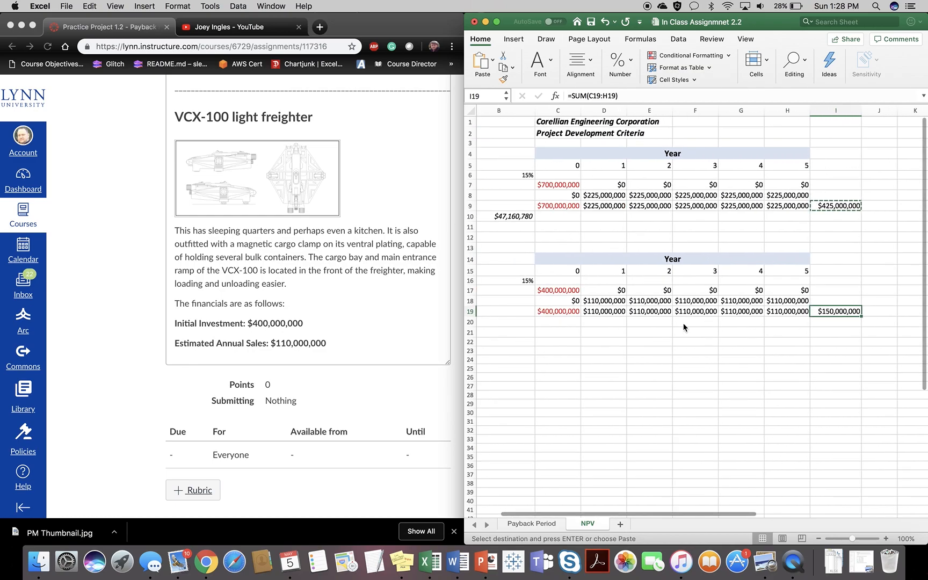
scroll(685, 327, down, 3)
scroll(684, 327, up, 3)
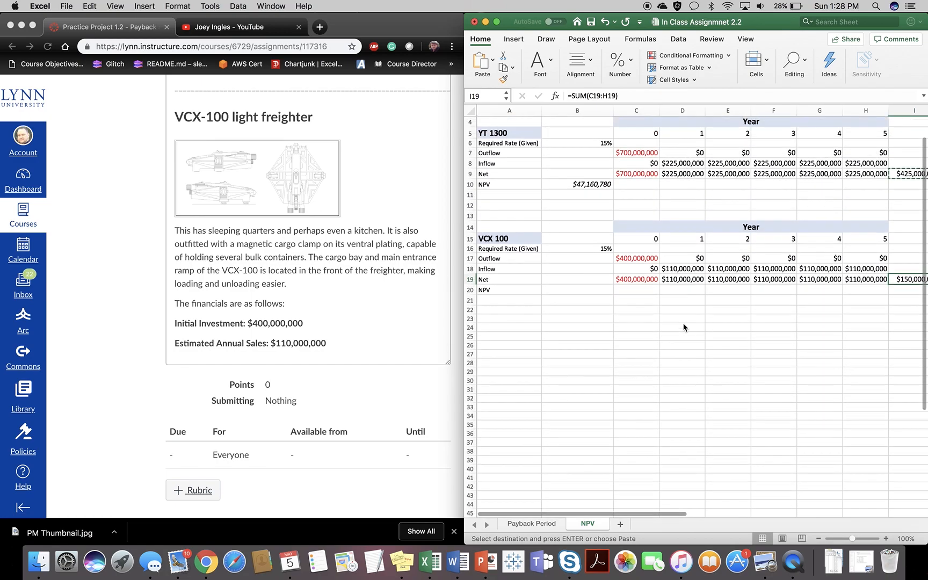
click(591, 293)
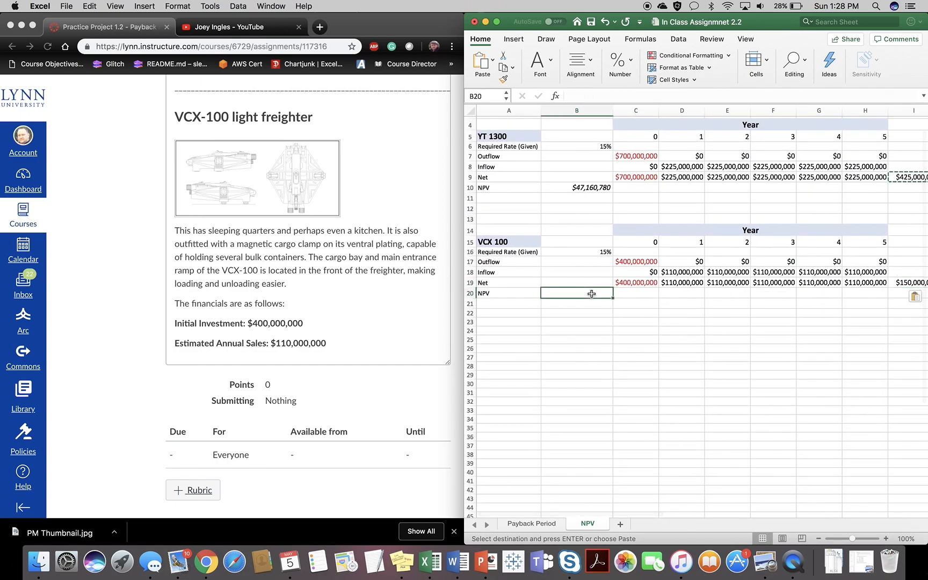
text(=)
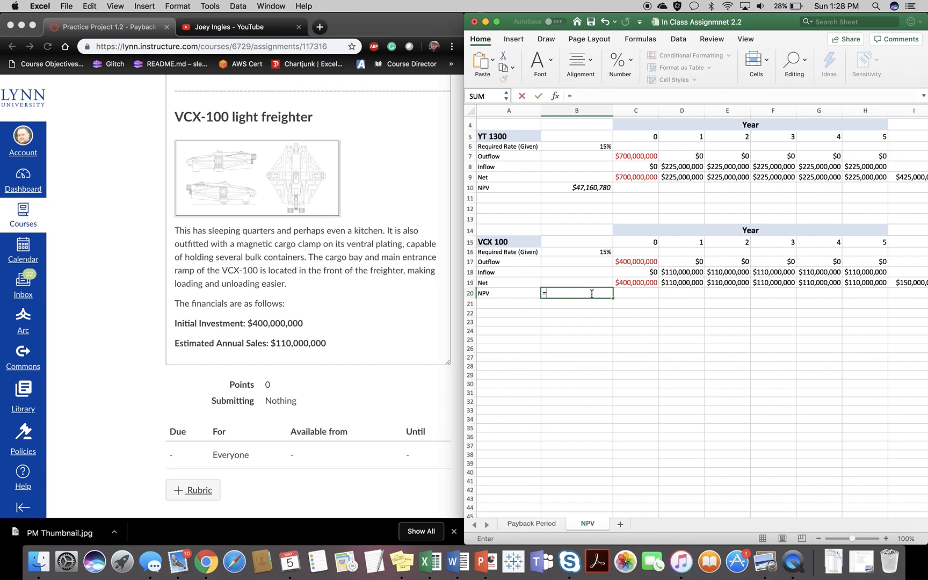
text(npv()
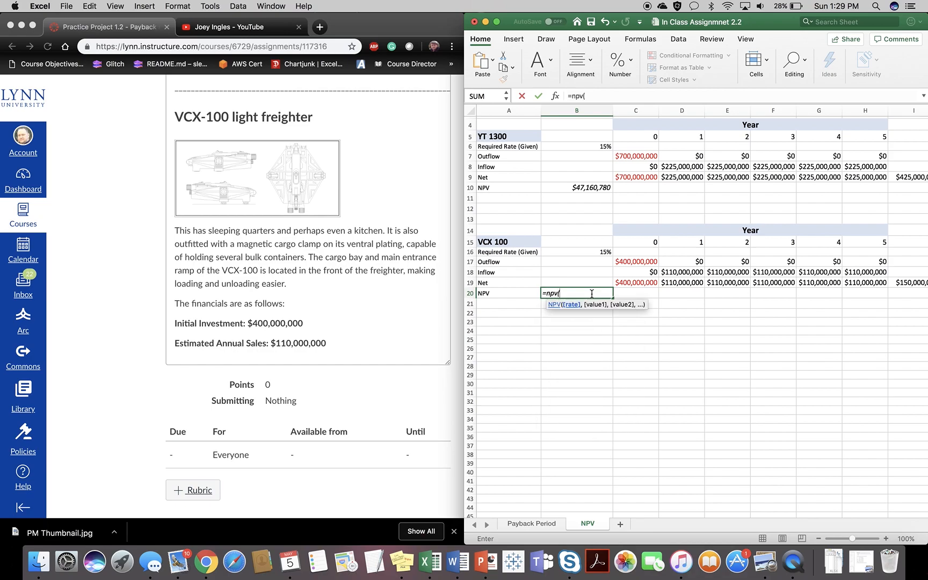
click(592, 251)
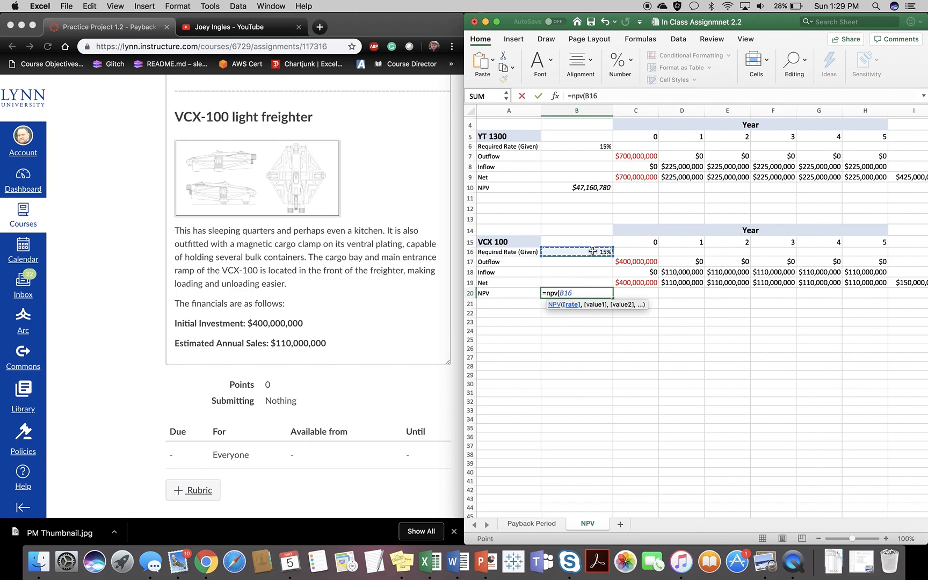
text(,)
click(652, 284)
drag(653, 284, 862, 284)
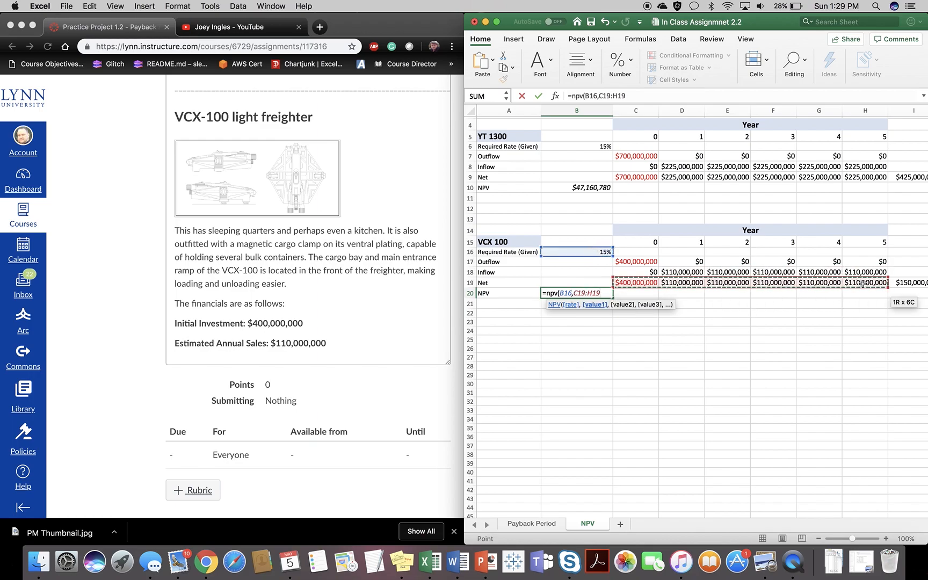
text())
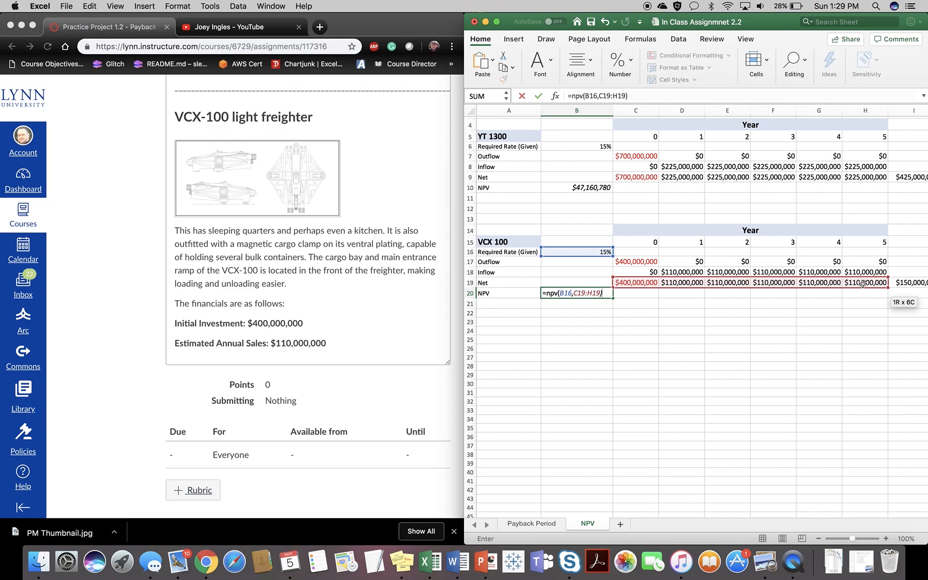
key(Return)
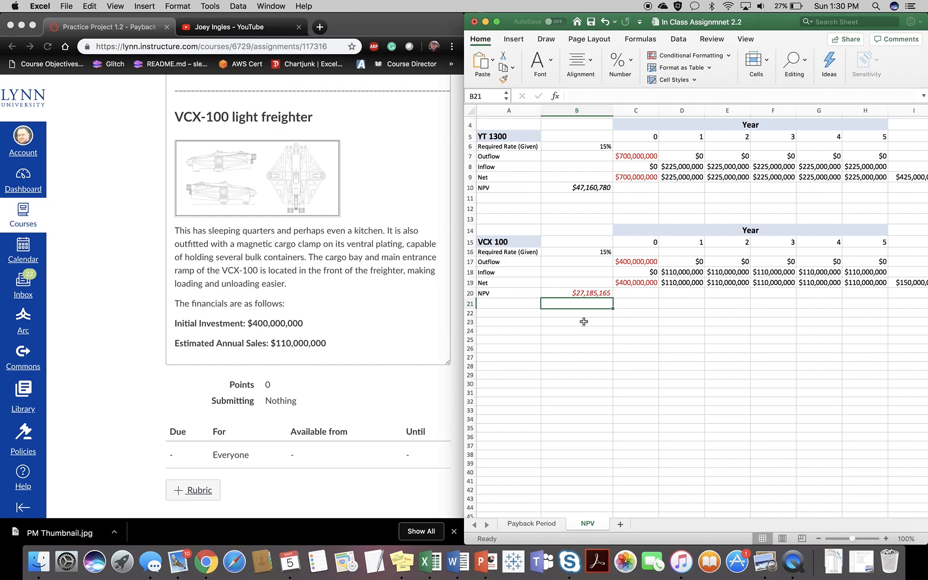
- Enlarge the workbook window to fill the screen, showing both project tables from the first row
click(569, 346)
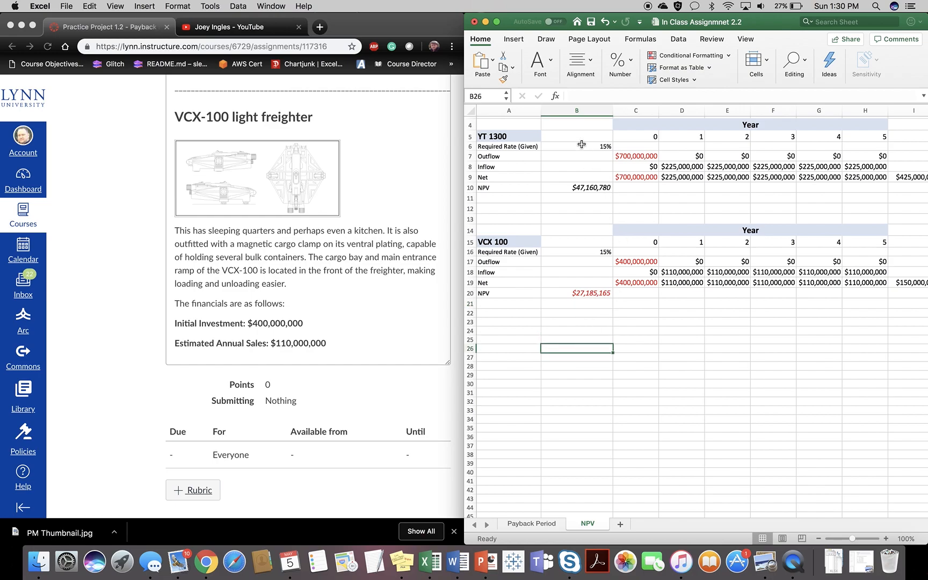
drag(769, 21, 730, 21)
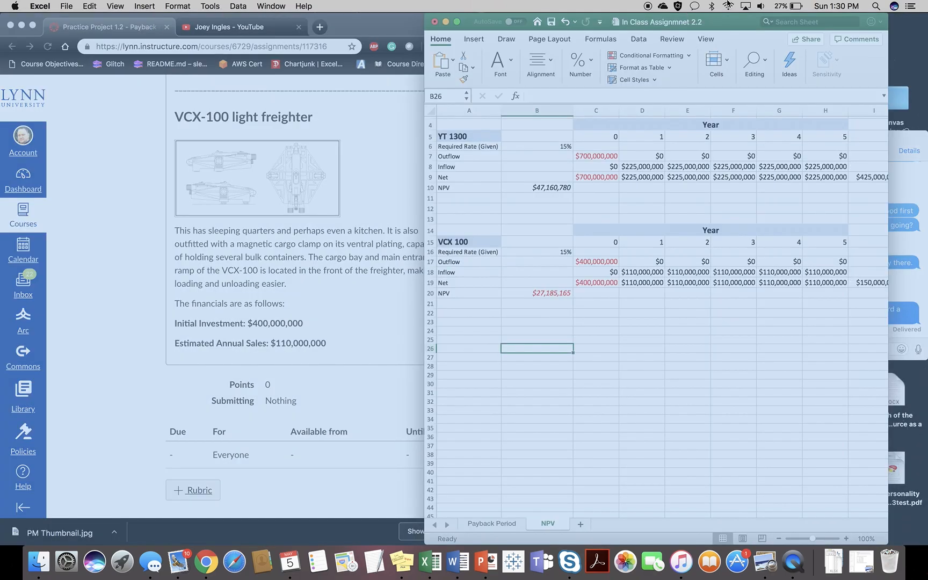
double_click(678, 17)
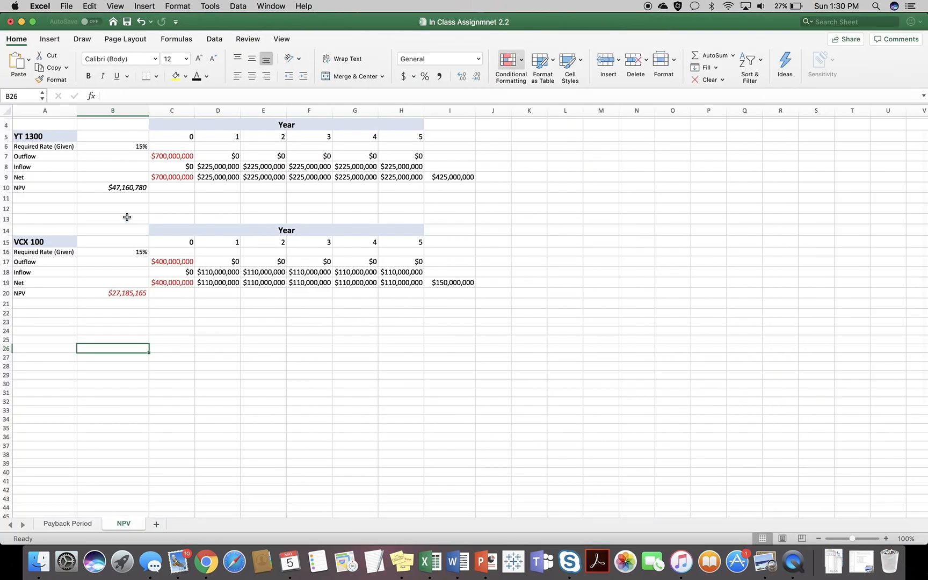
scroll(126, 217, up, 2)
scroll(125, 216, up, 1)
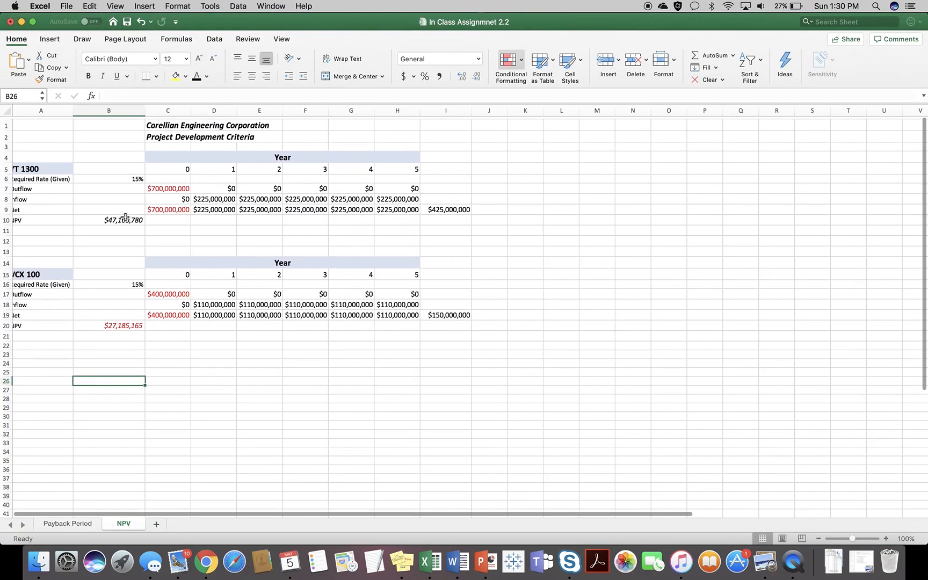
scroll(125, 217, down, 1)
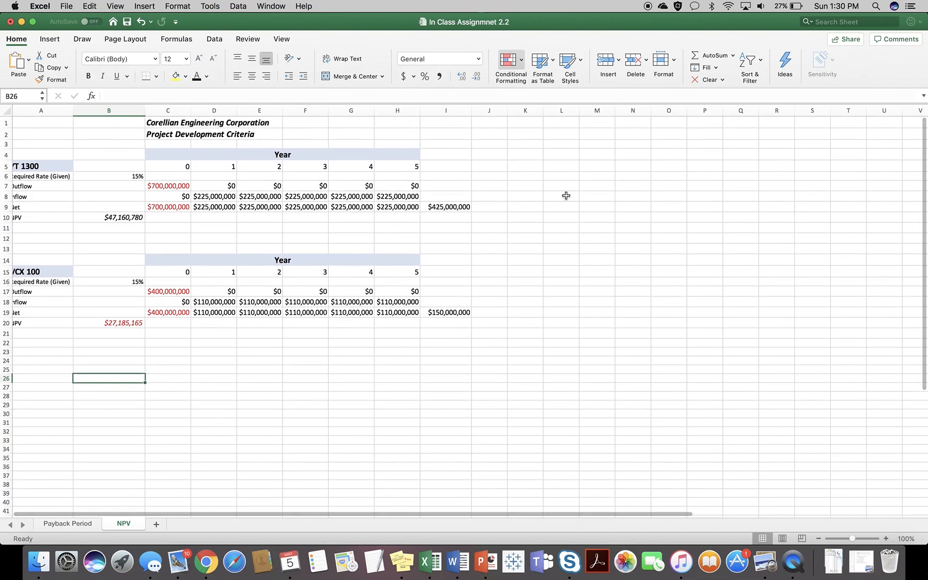
- Run Goal Seek on the YT 1300 NPV in B10 to reach 0 by changing the required rate in B6, keeping the original values
click(215, 43)
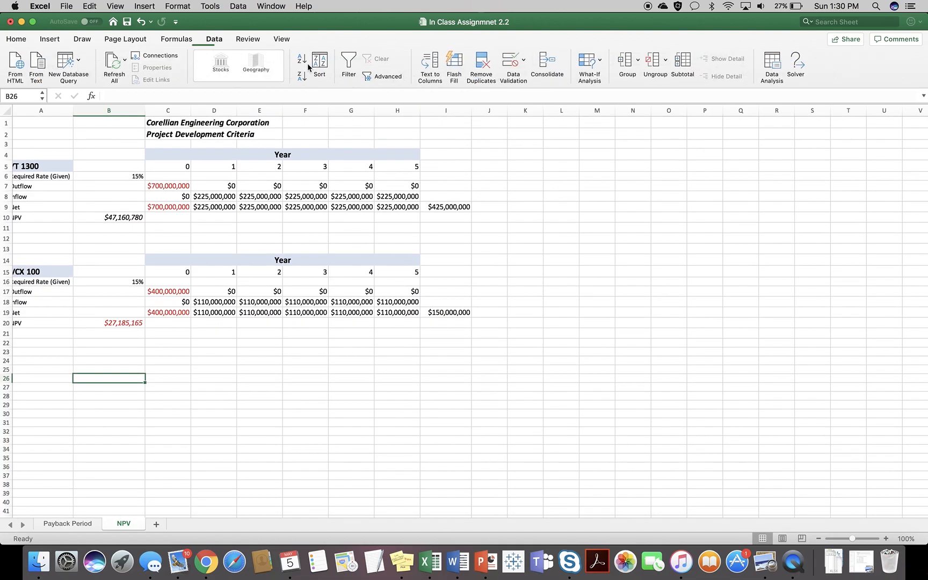
click(598, 64)
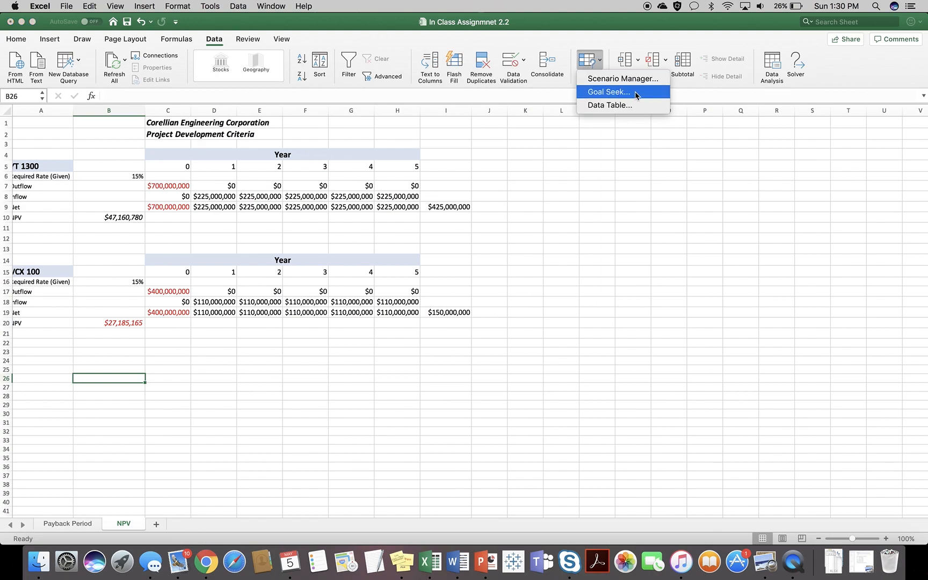
click(609, 92)
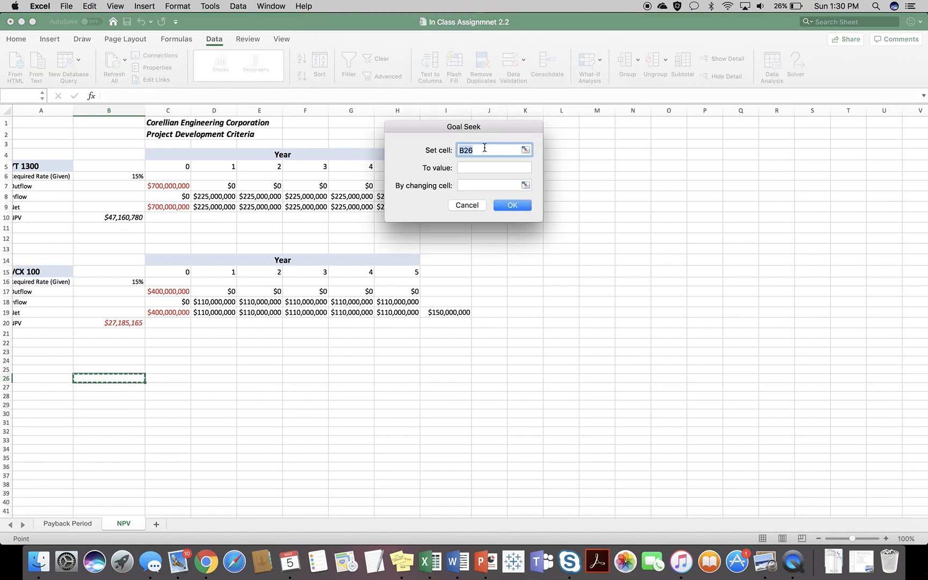
click(474, 150)
double_click(474, 150)
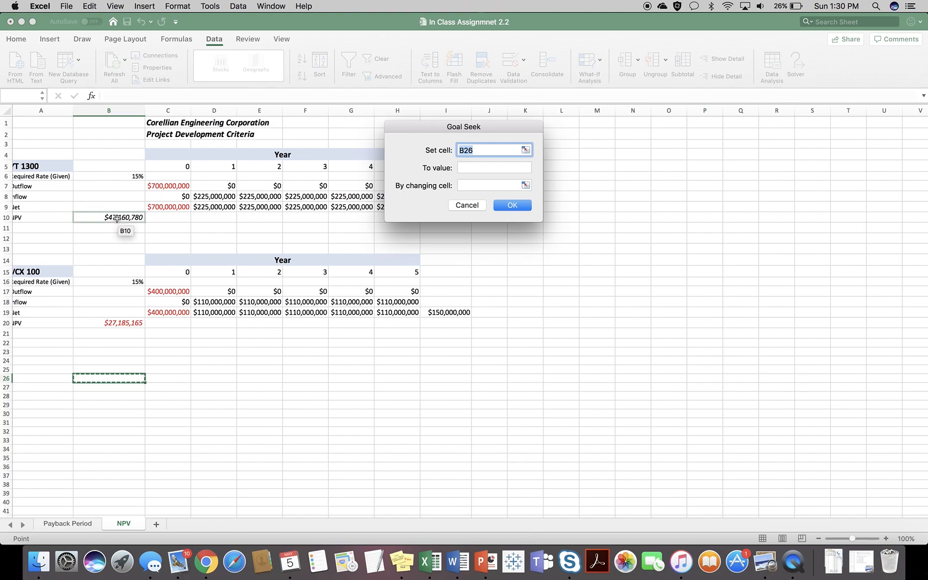
click(117, 217)
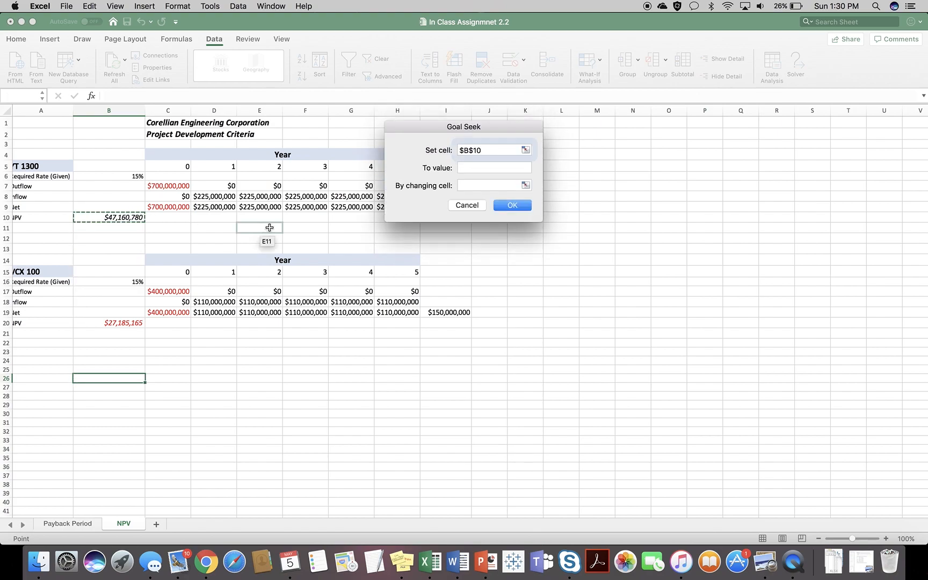
click(461, 168)
text(0)
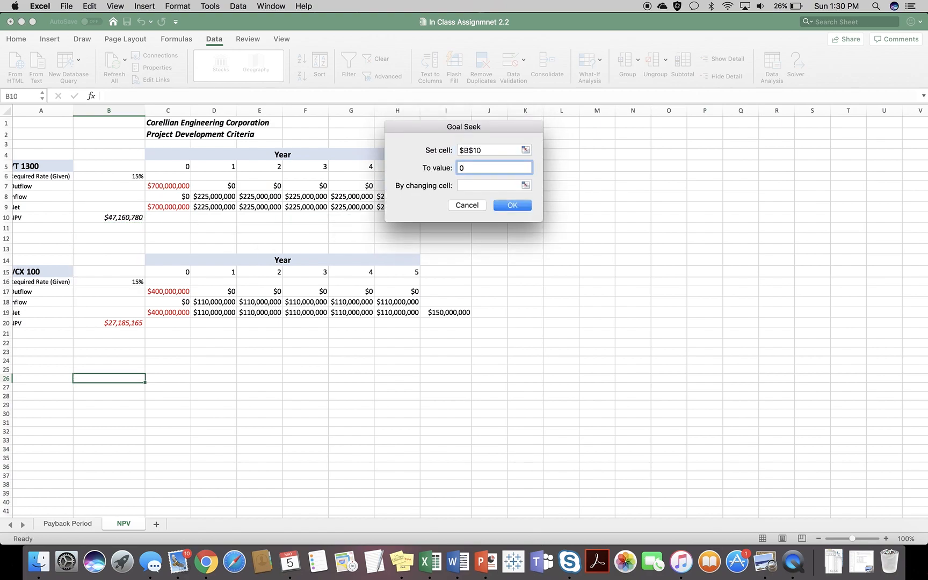
click(470, 184)
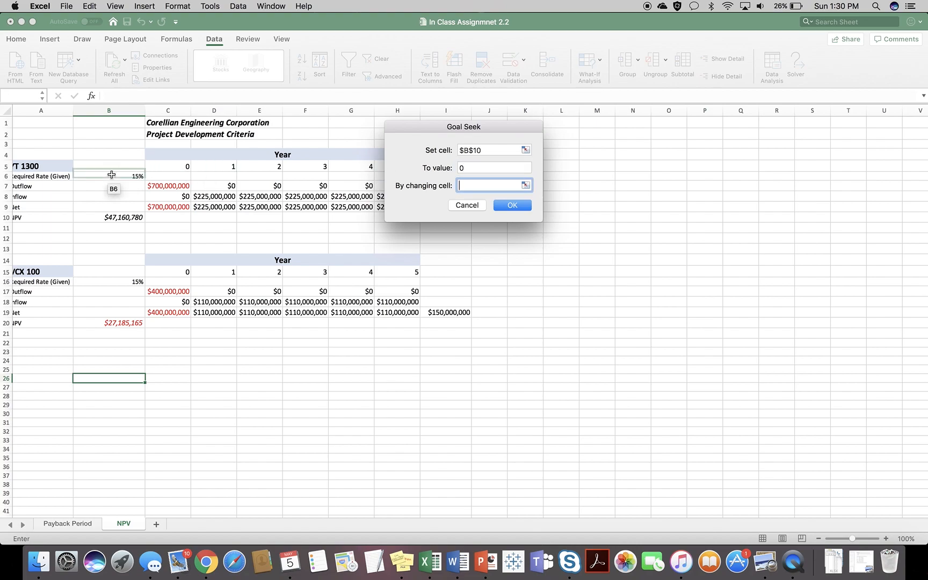
click(112, 180)
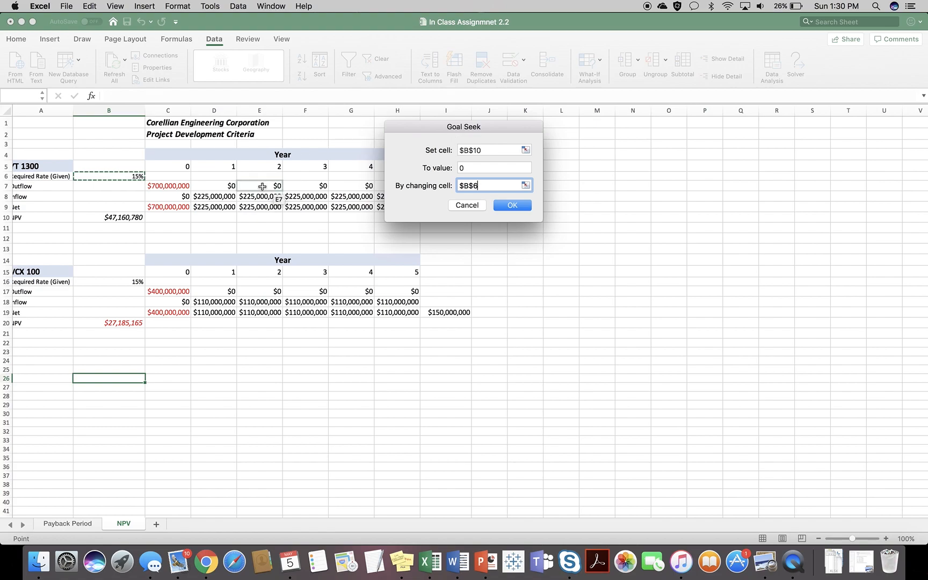
scroll(116, 220, left, 1)
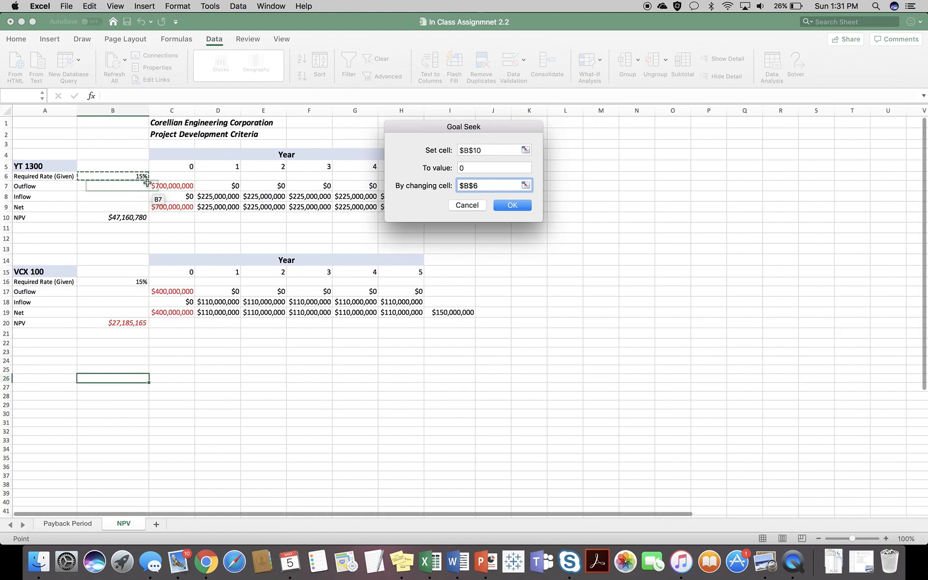
click(519, 206)
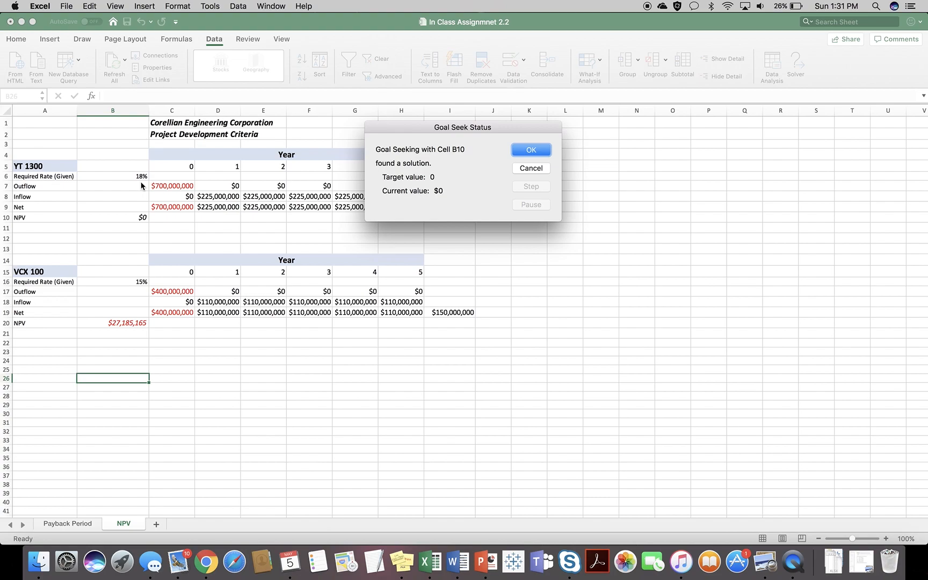
click(531, 168)
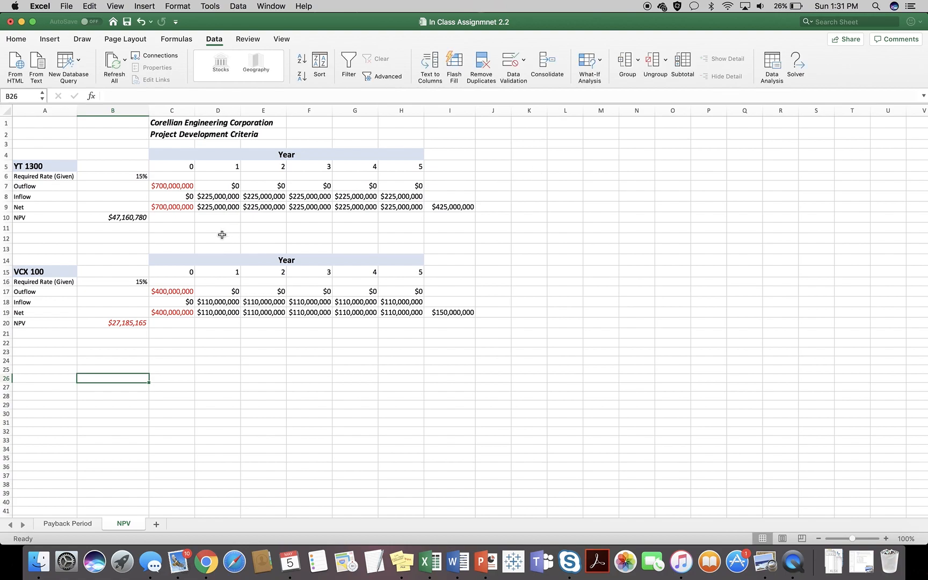
- Run Goal Seek on the VCX 100 NPV in B20 to reach 0 by changing the required rate in B16, keeping the original values
click(113, 325)
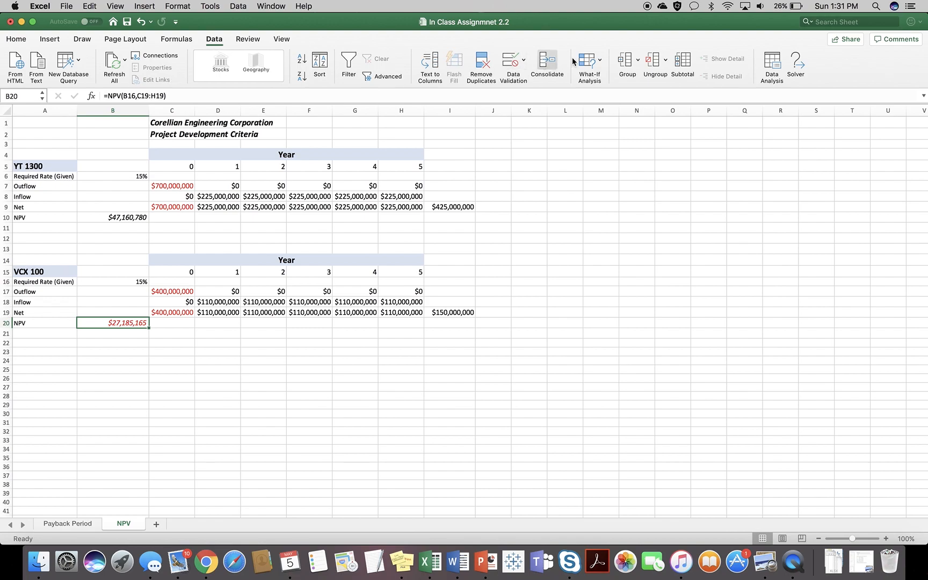
click(589, 62)
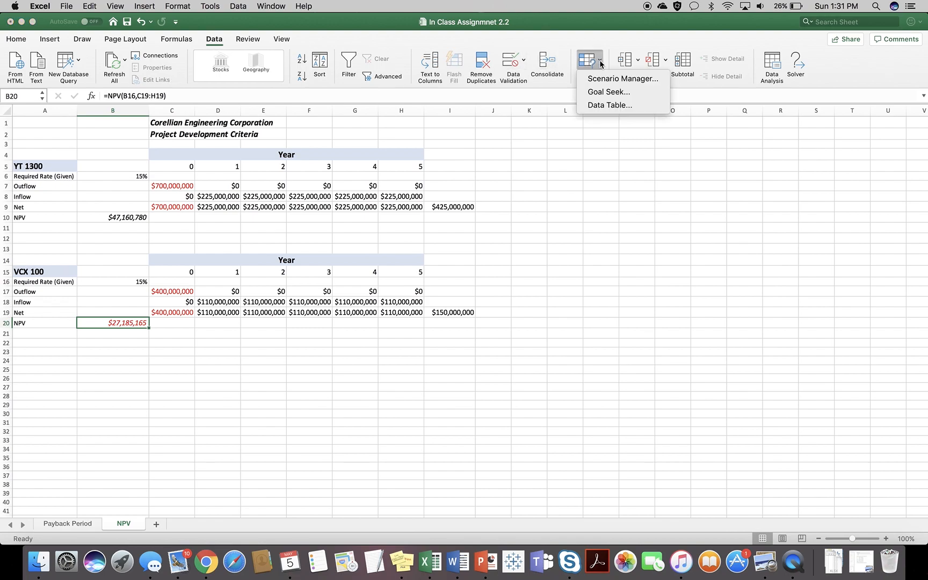
click(627, 97)
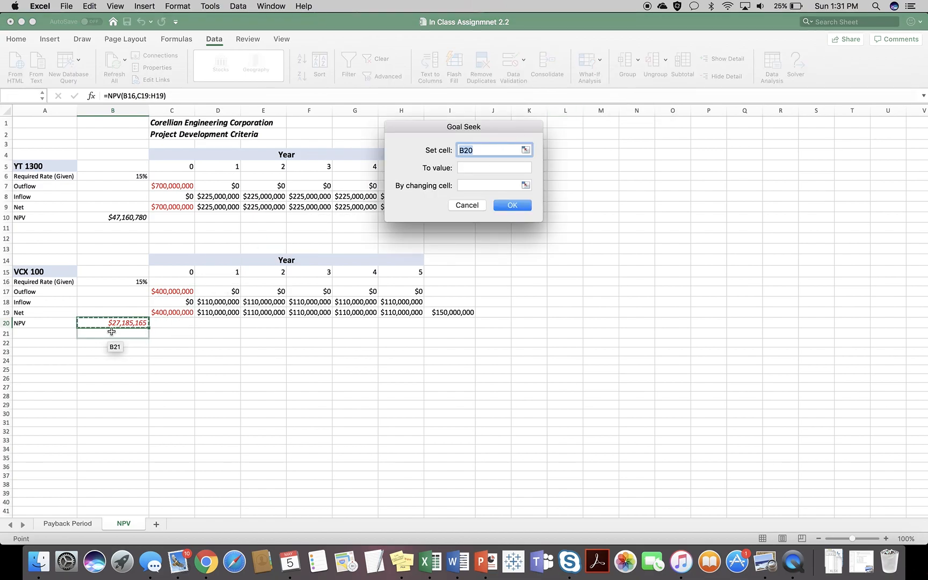
click(482, 168)
text(0)
click(480, 186)
click(126, 283)
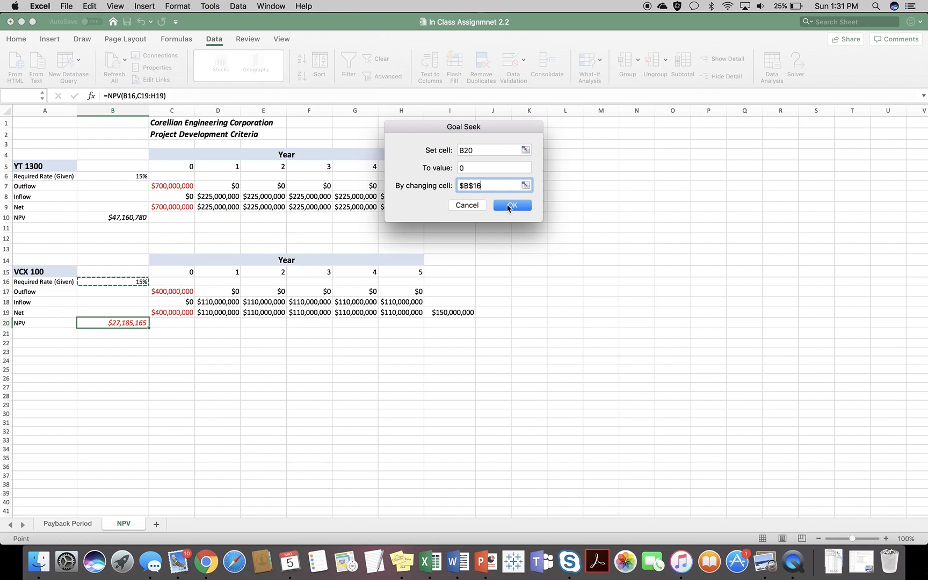
click(509, 206)
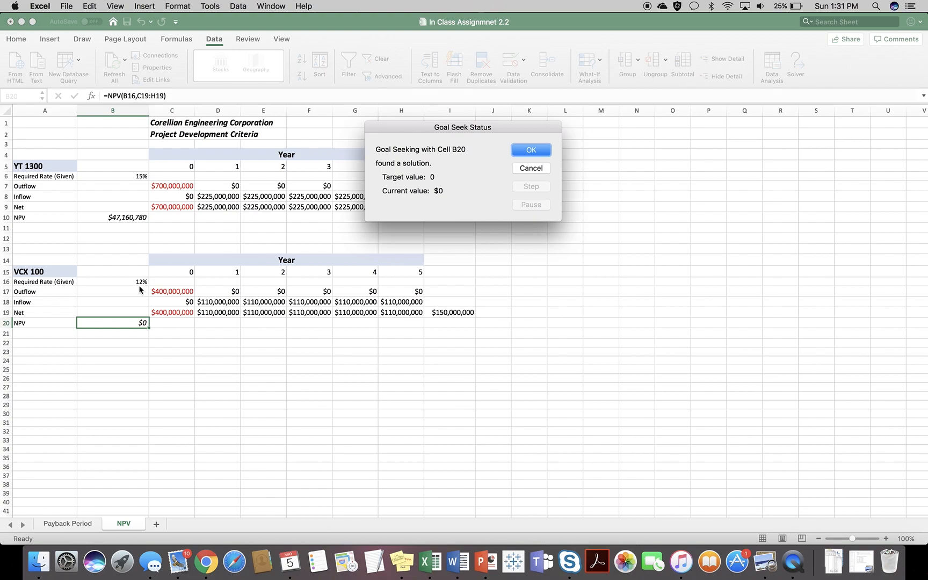
click(536, 168)
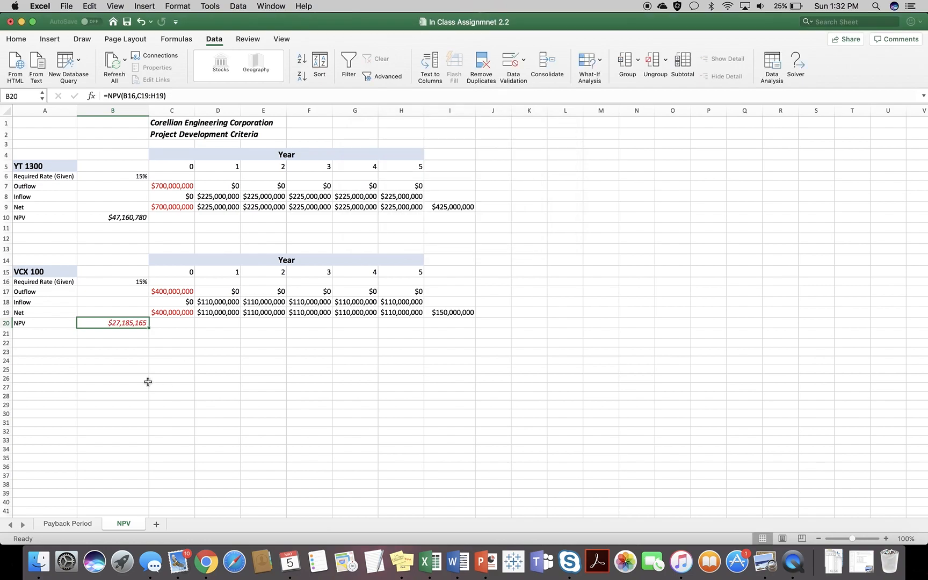
- Enter the note "Note: The ipad does not have the what if analysis." in cell B24
click(126, 360)
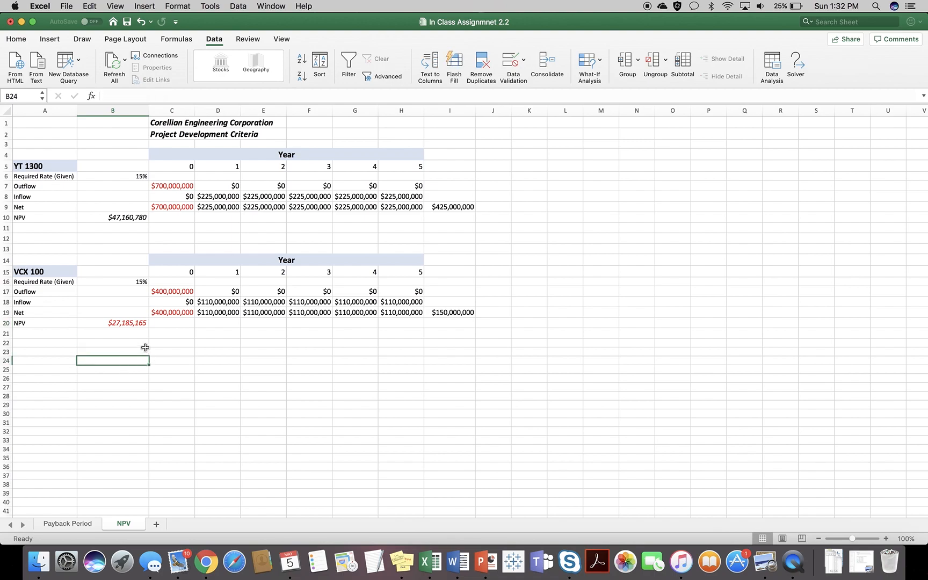
text(Note: The ipad does not have the )
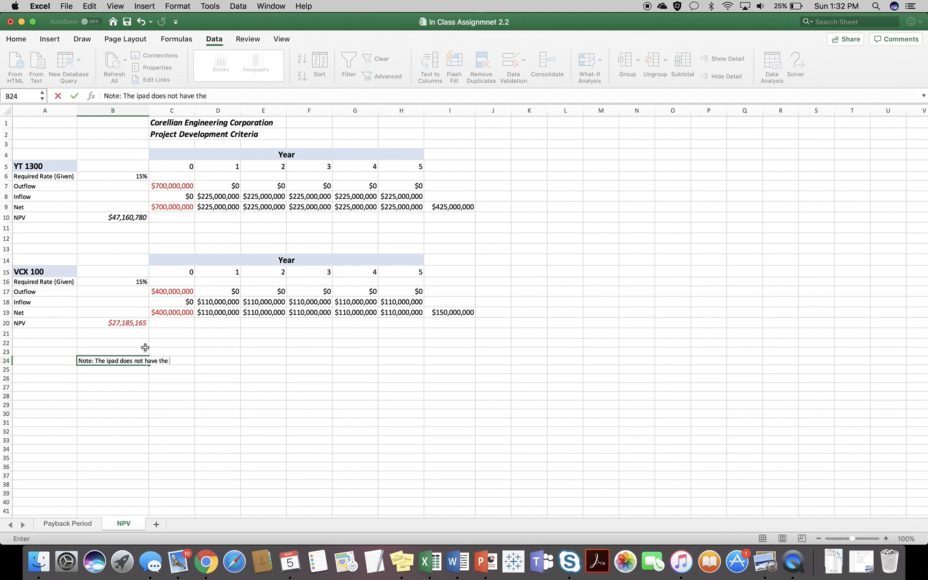
text(what if ann)
text(lysis.)
key(Return)
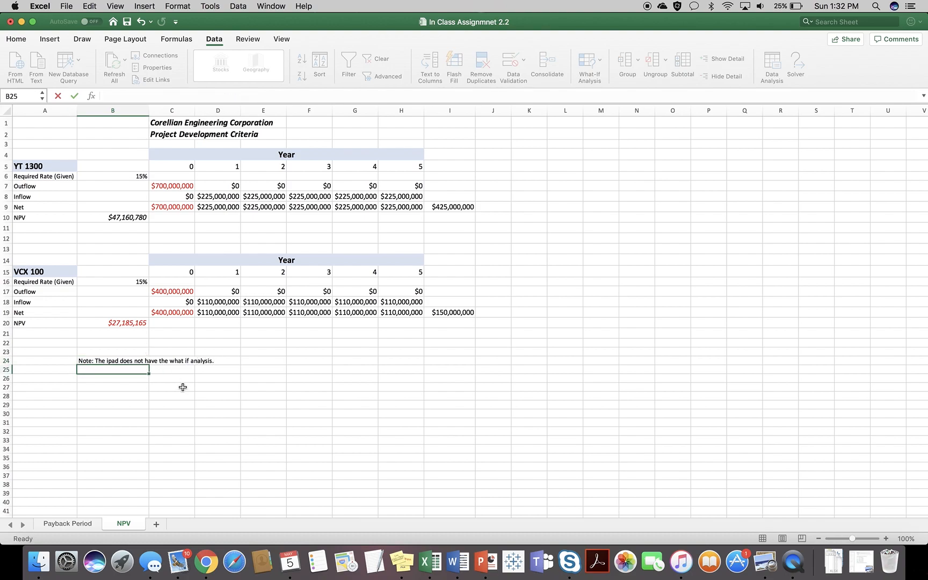